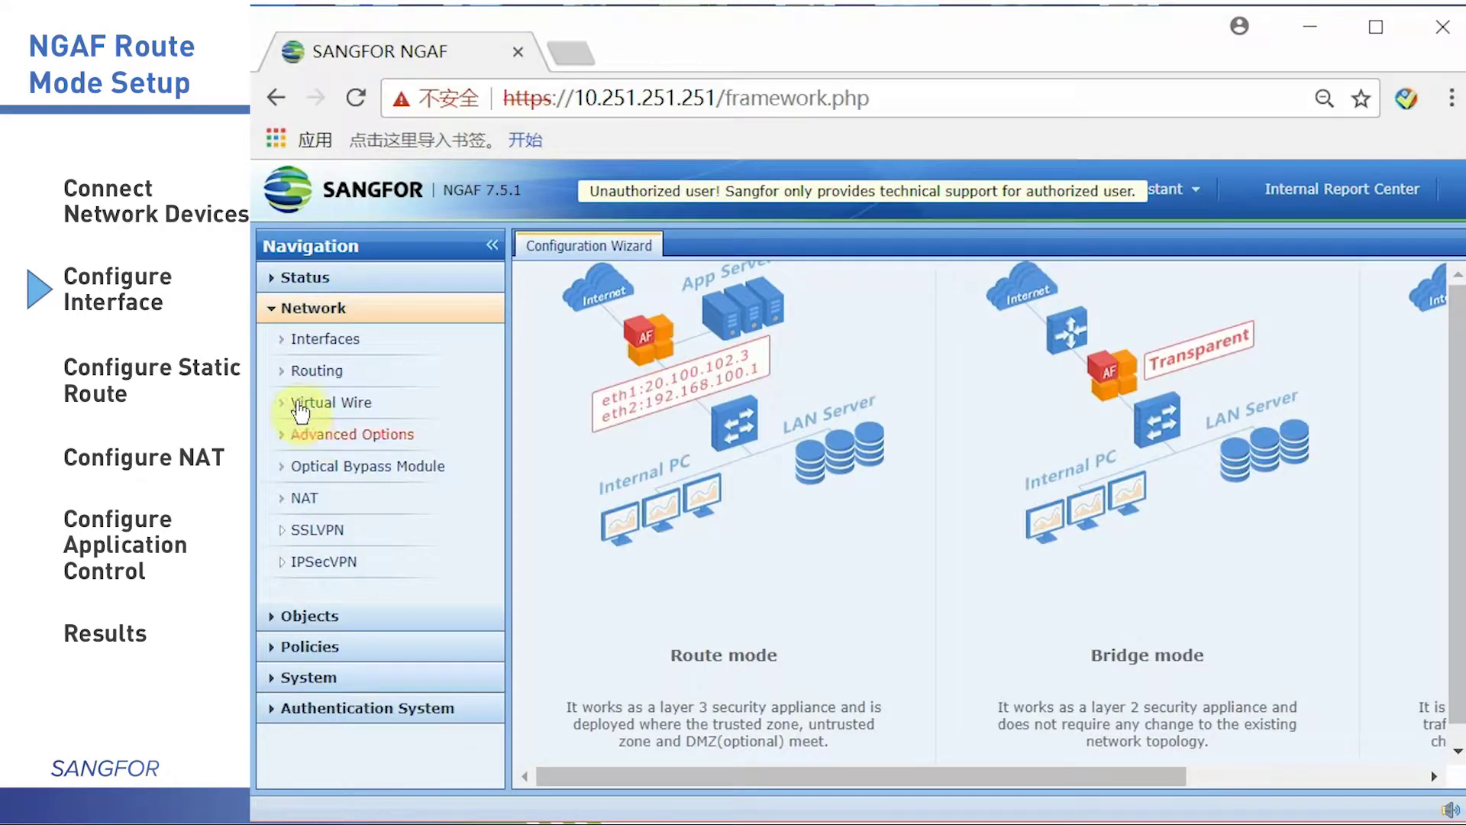
Open the Network Interfaces page from the Network section of the navigation panel.
click(325, 338)
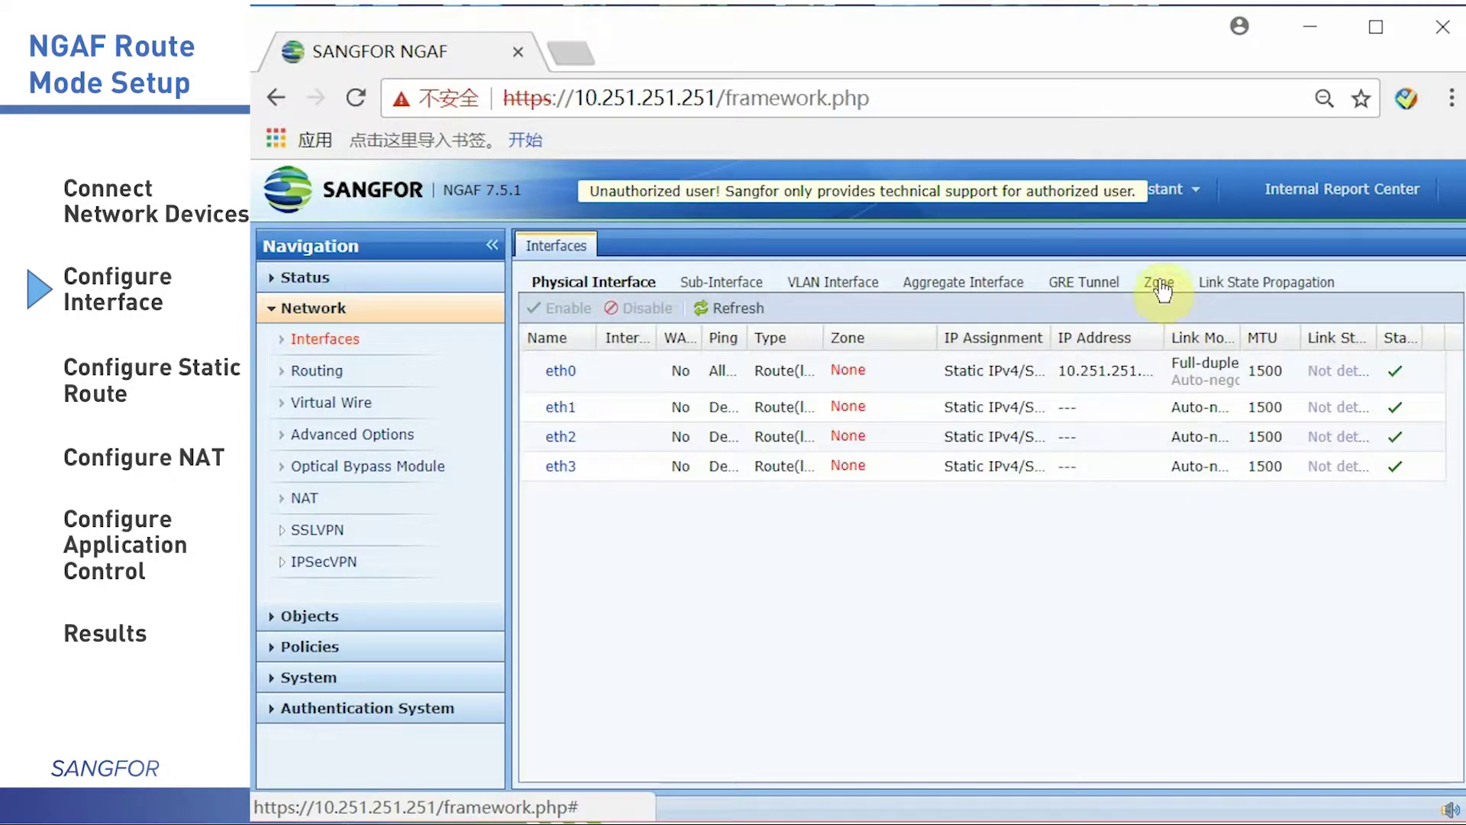
Create the UTRUST zone as Route layer 3 with eth1.
click(1158, 283)
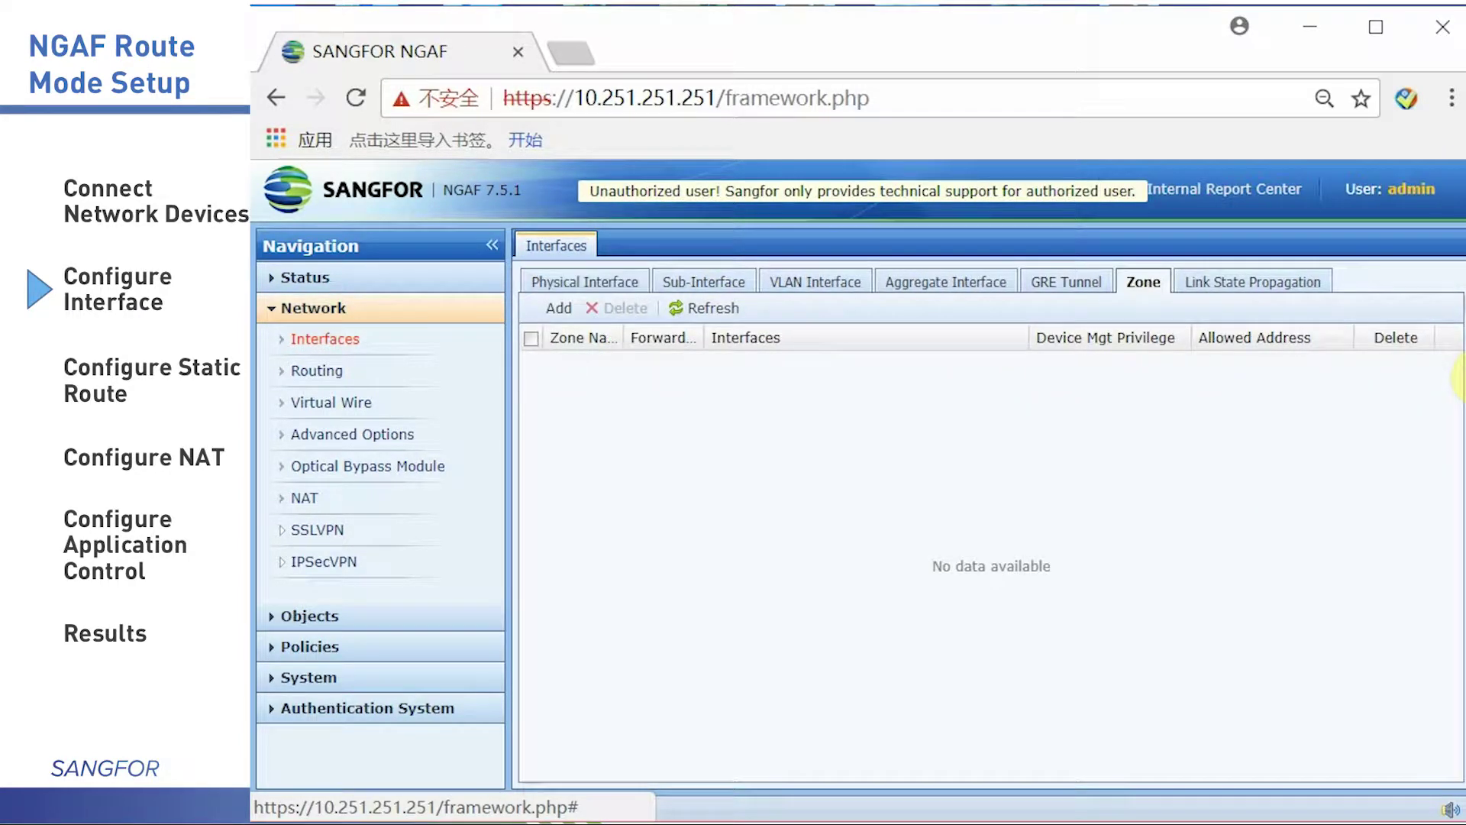
click(569, 310)
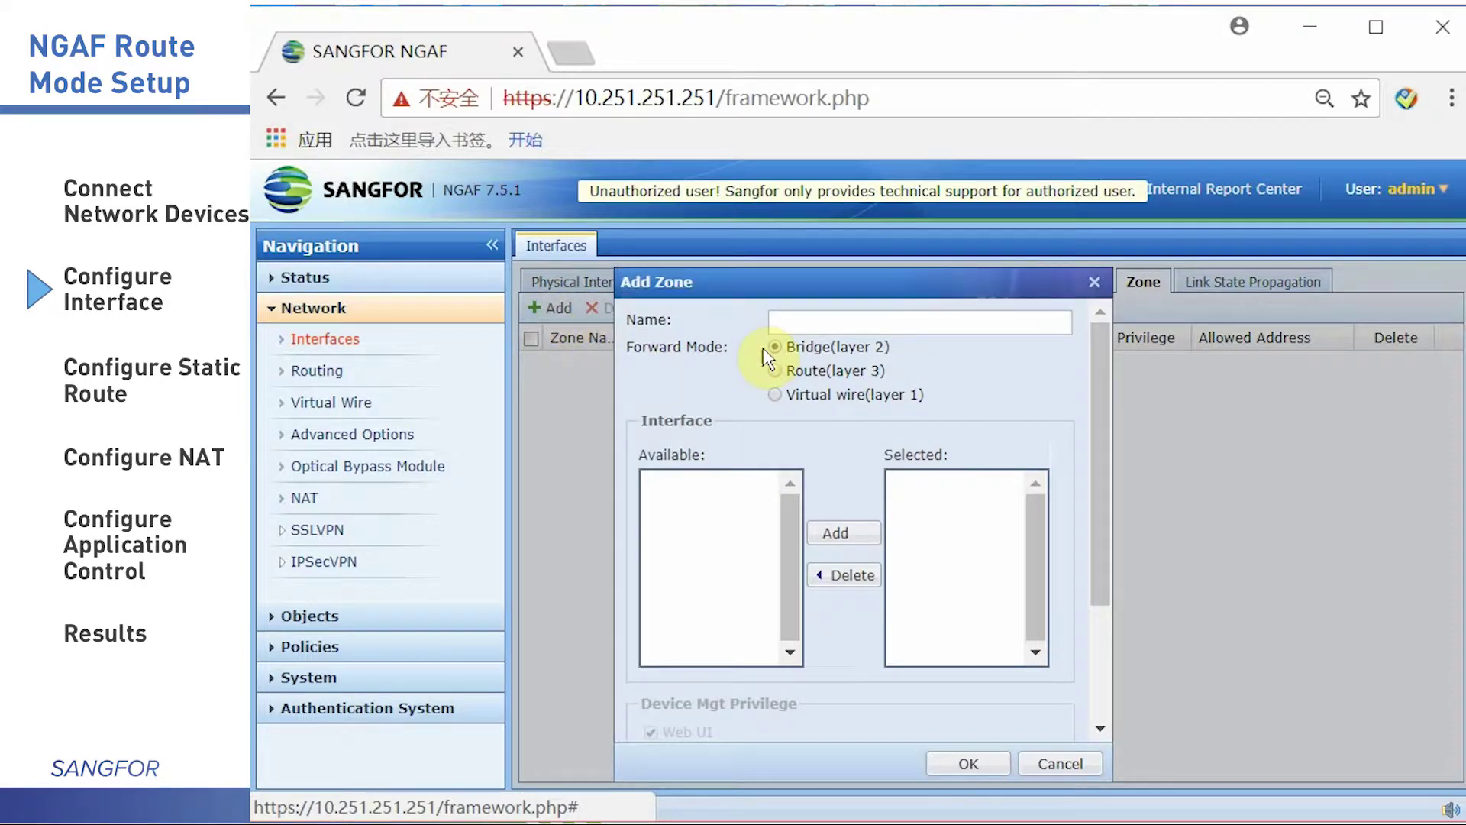
text(U)
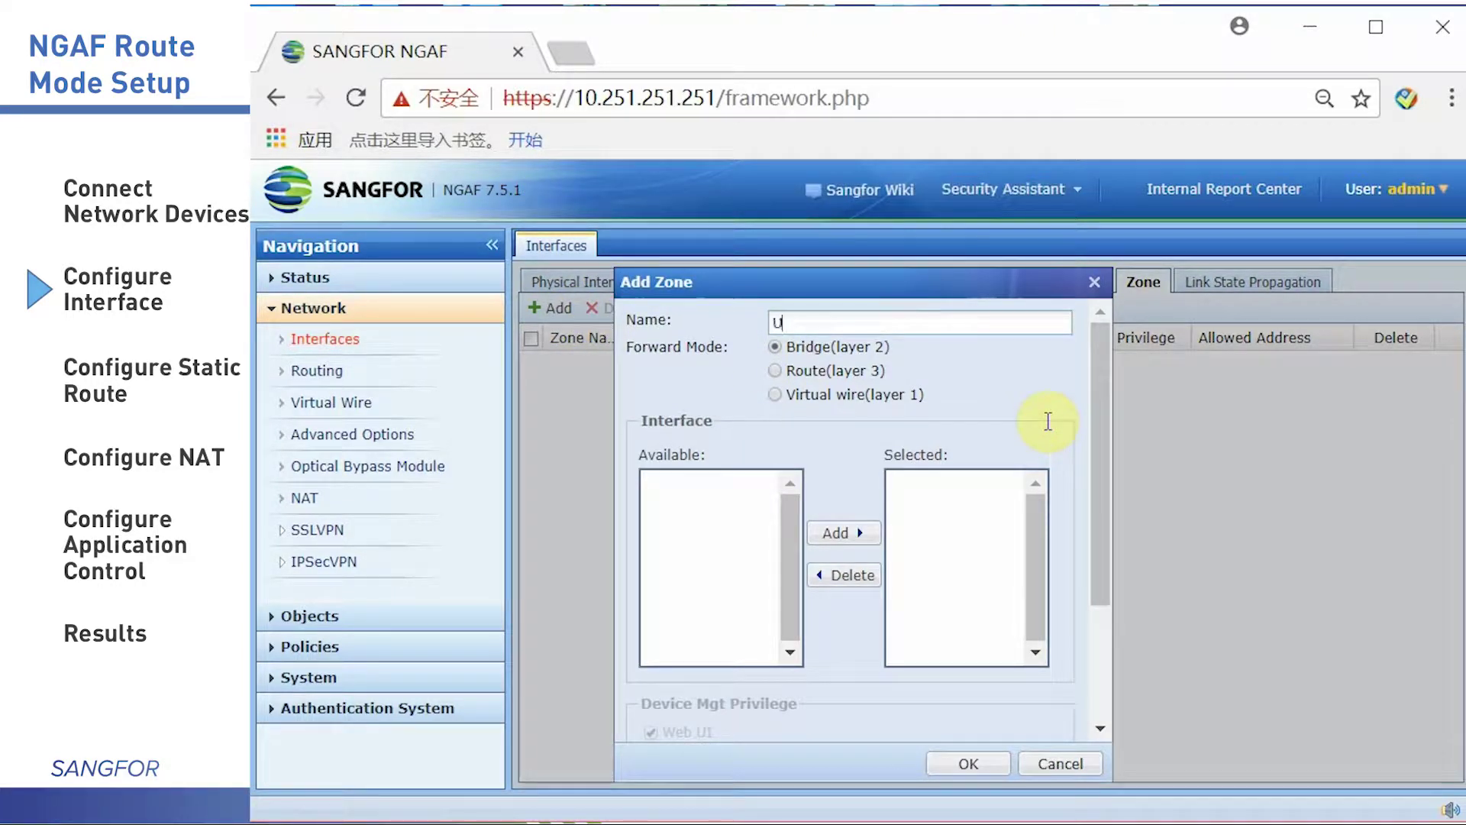
text(TRUST)
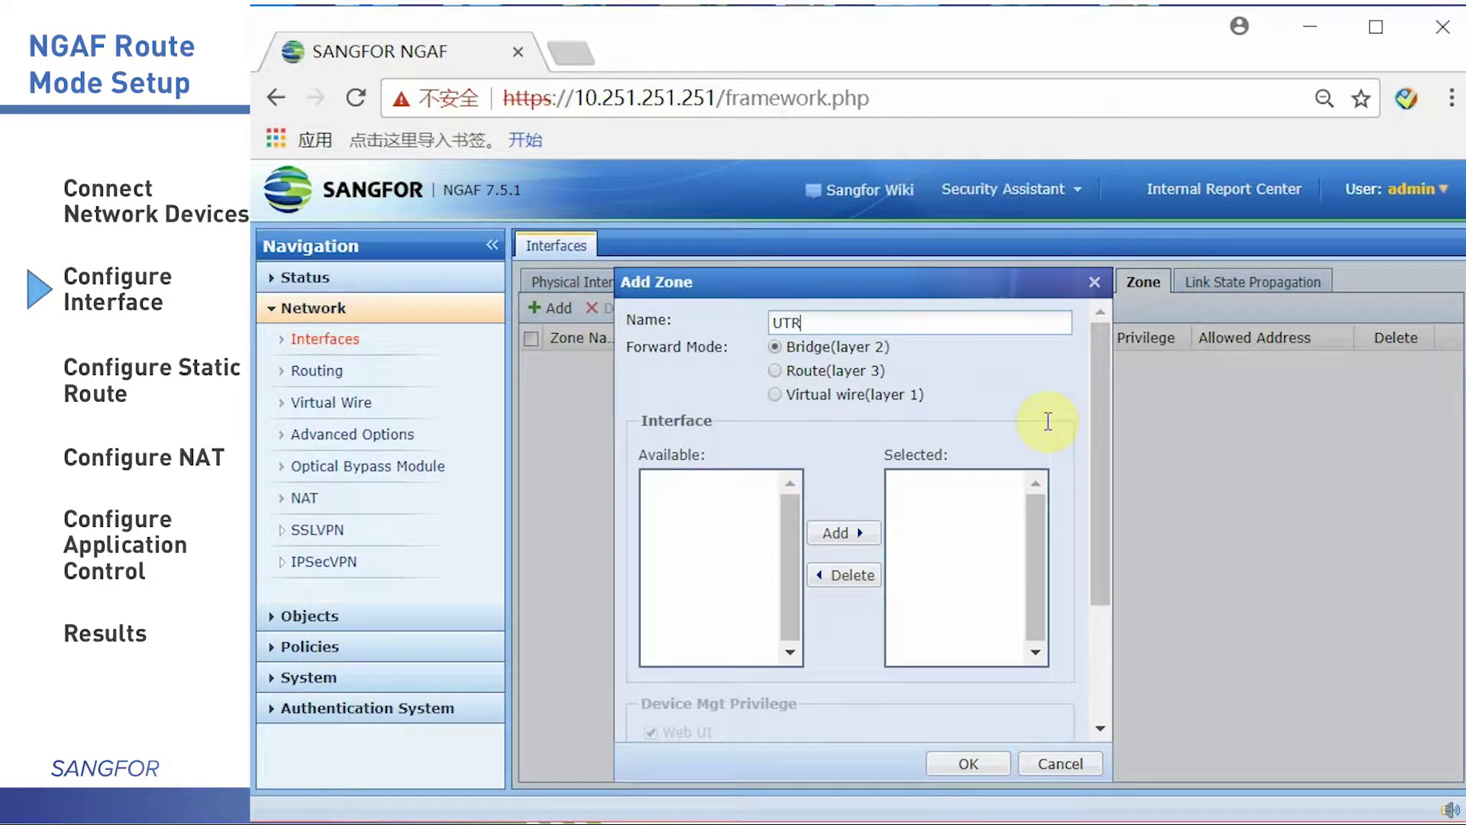
click(840, 372)
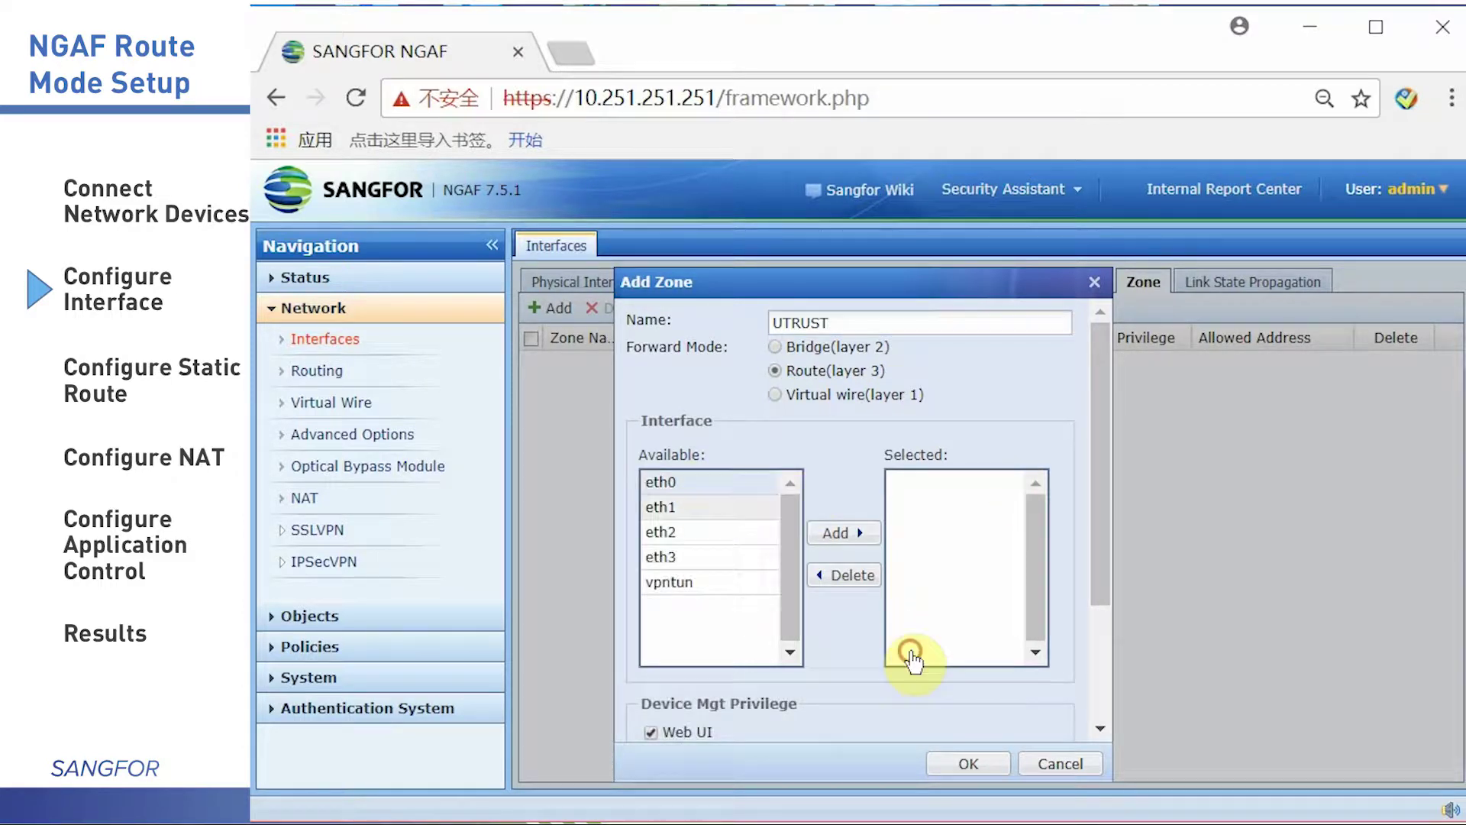
click(775, 508)
click(969, 763)
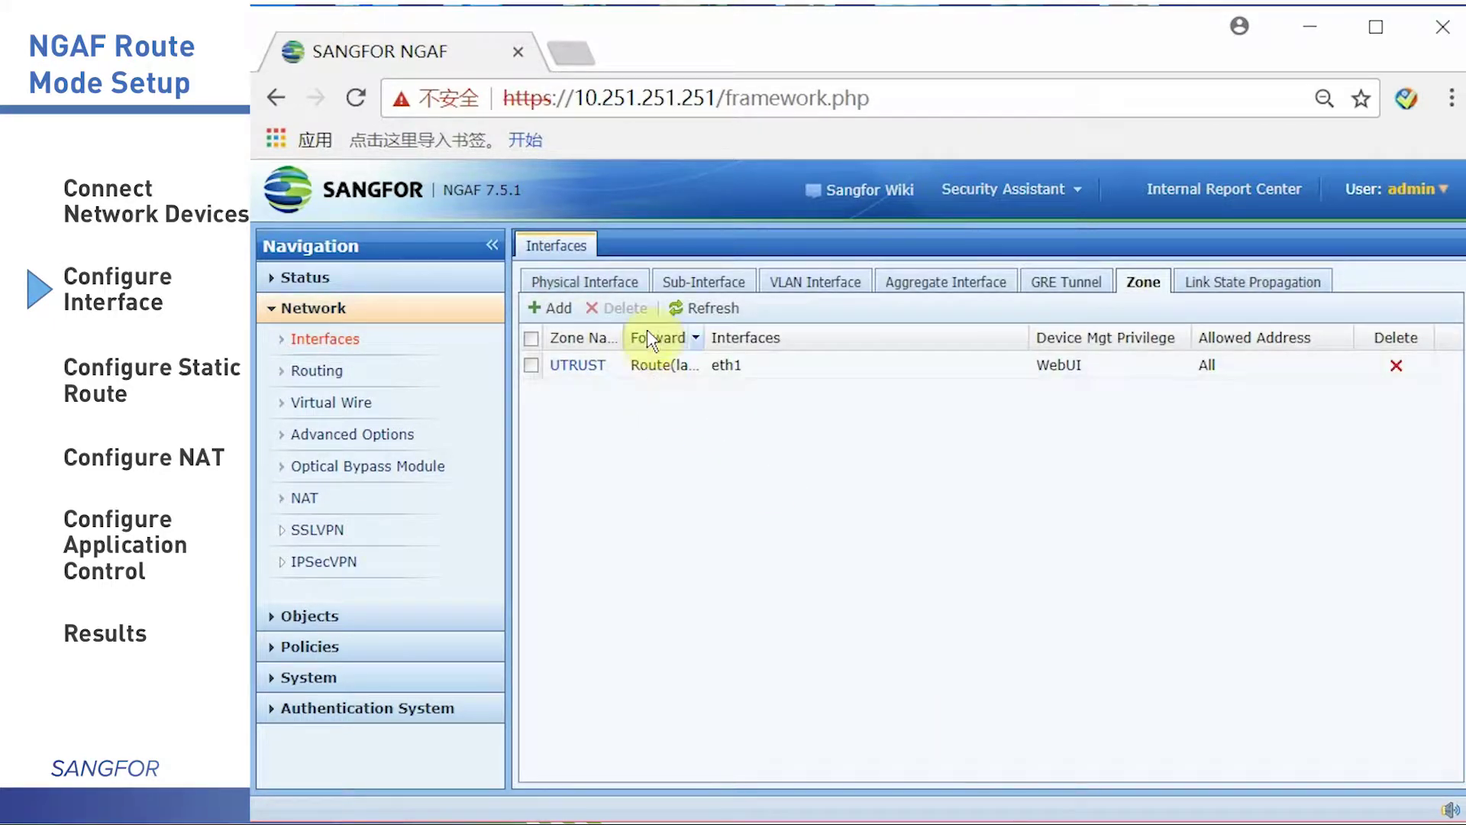
Create the TRUST zone as Route layer 3 with eth2.
click(553, 307)
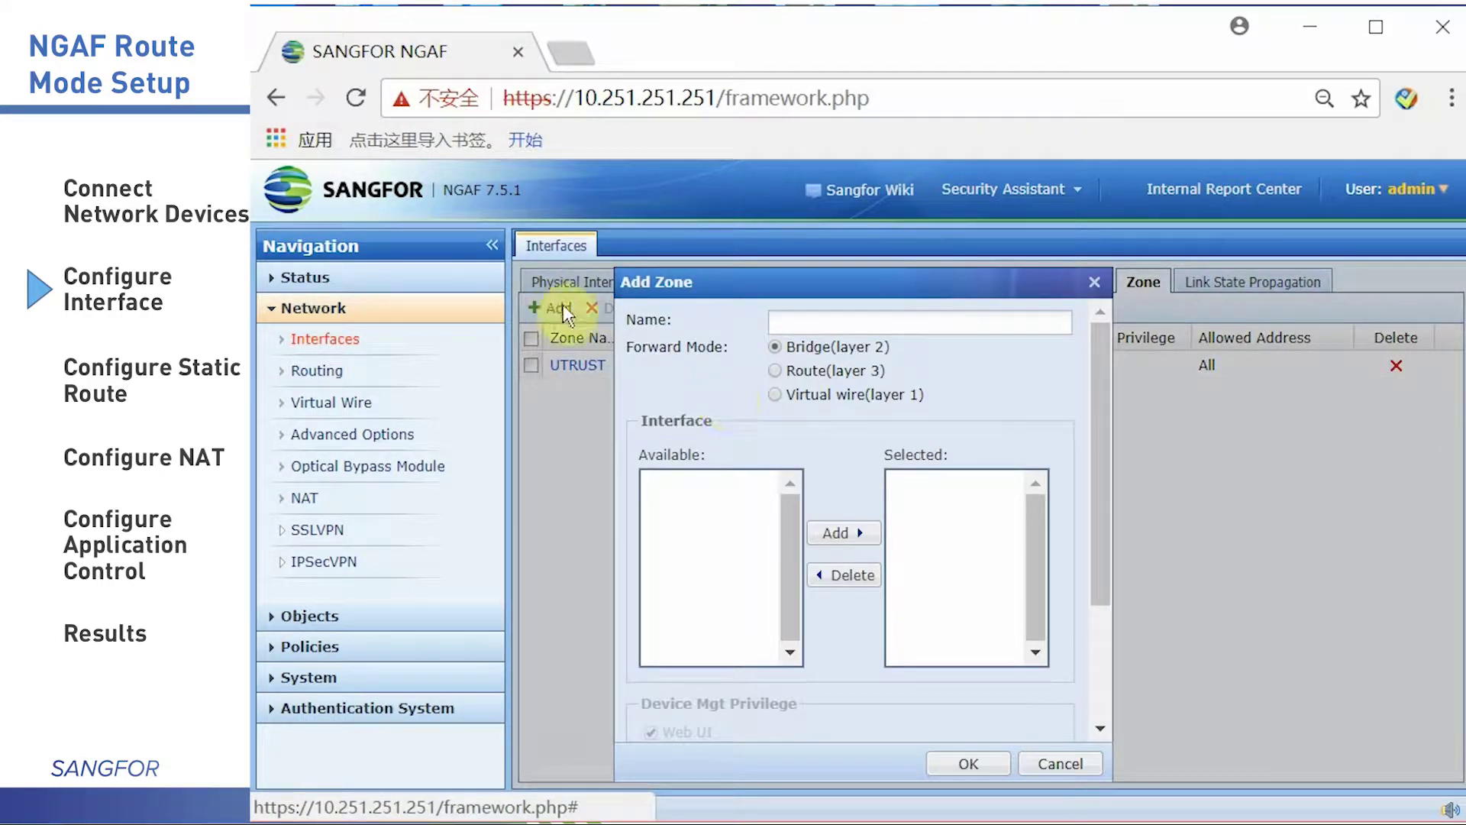
click(796, 322)
text(TRUST)
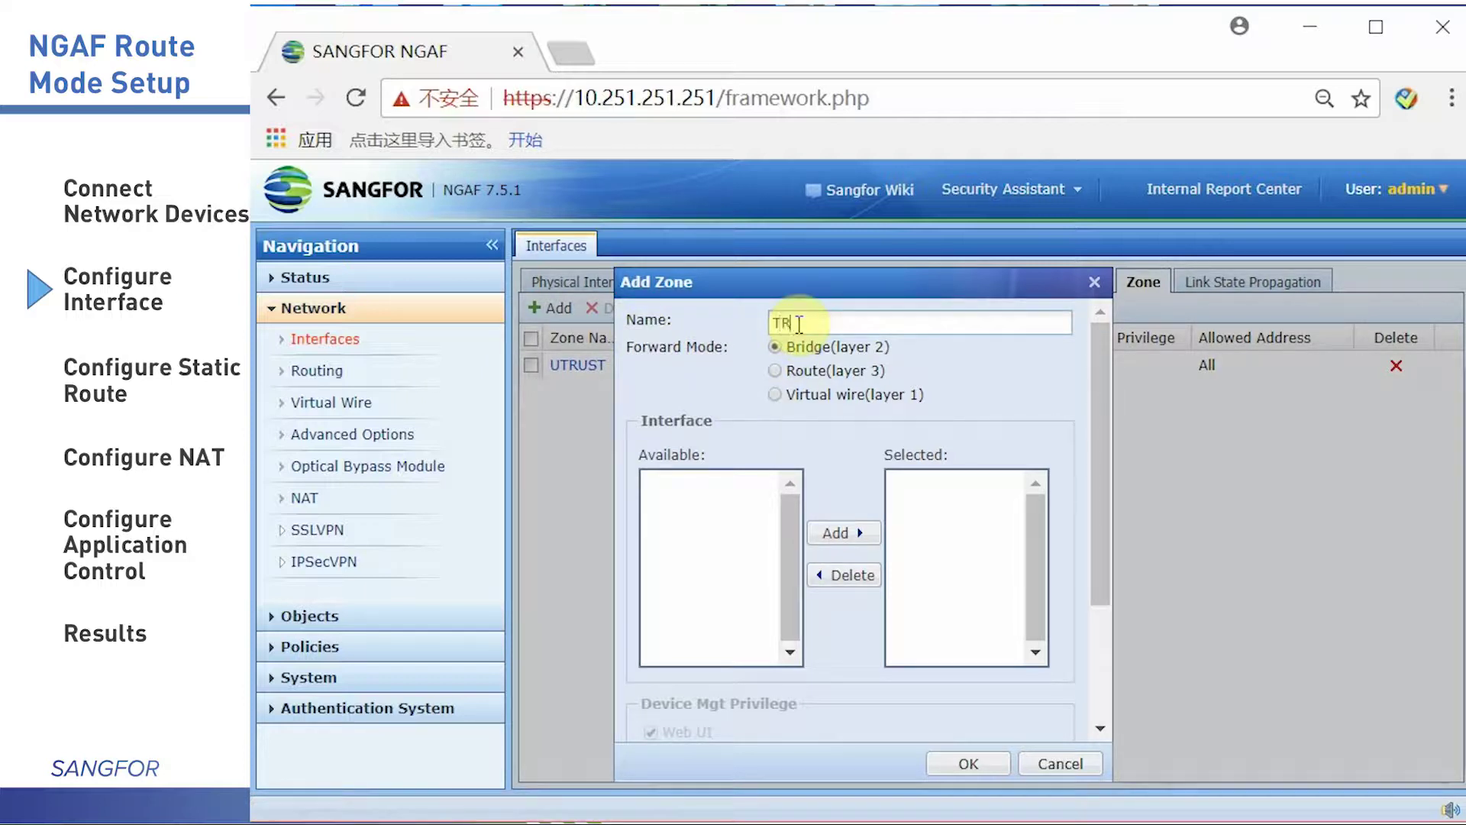
click(775, 370)
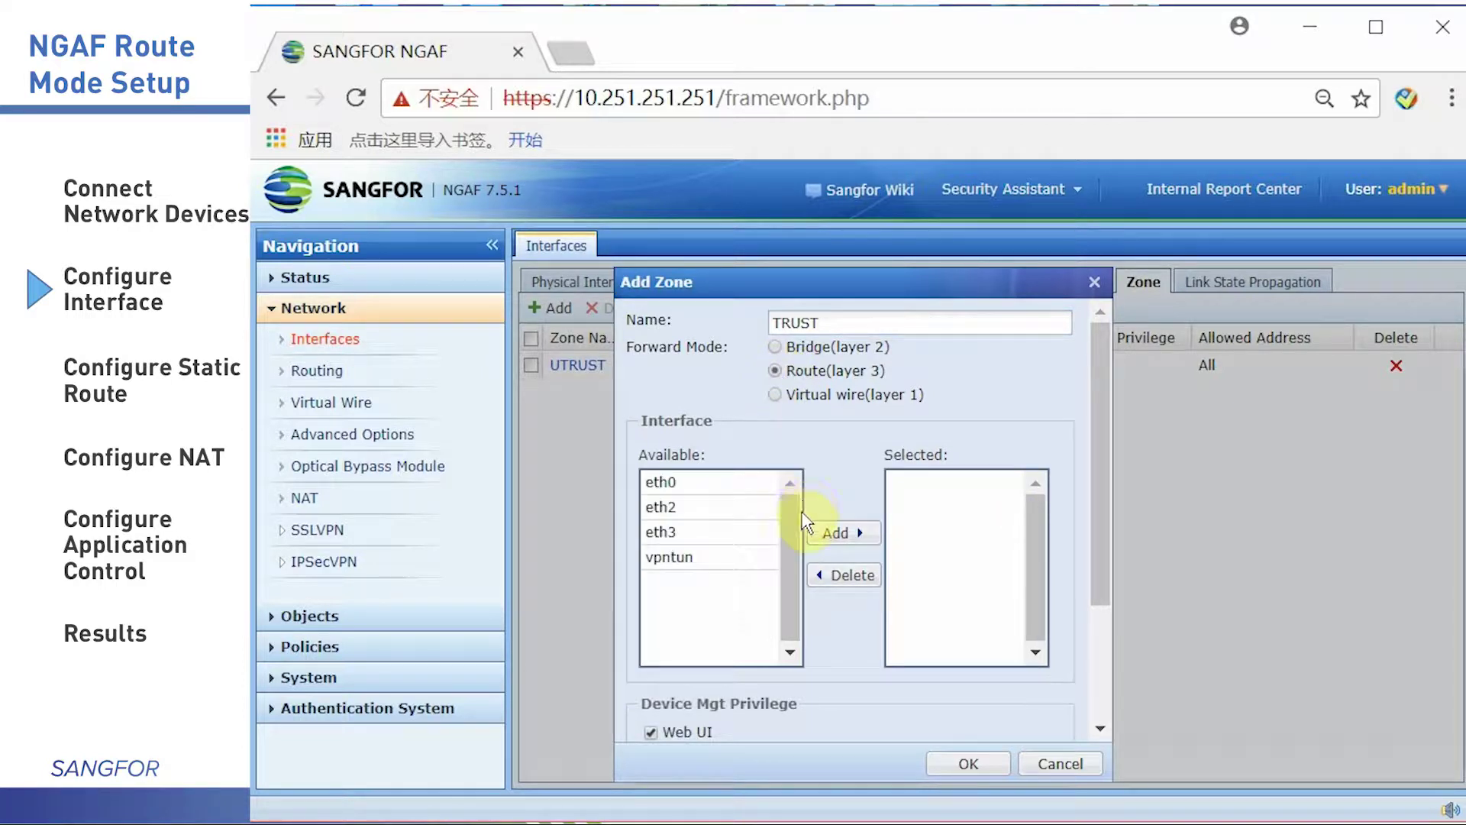
click(840, 532)
click(968, 764)
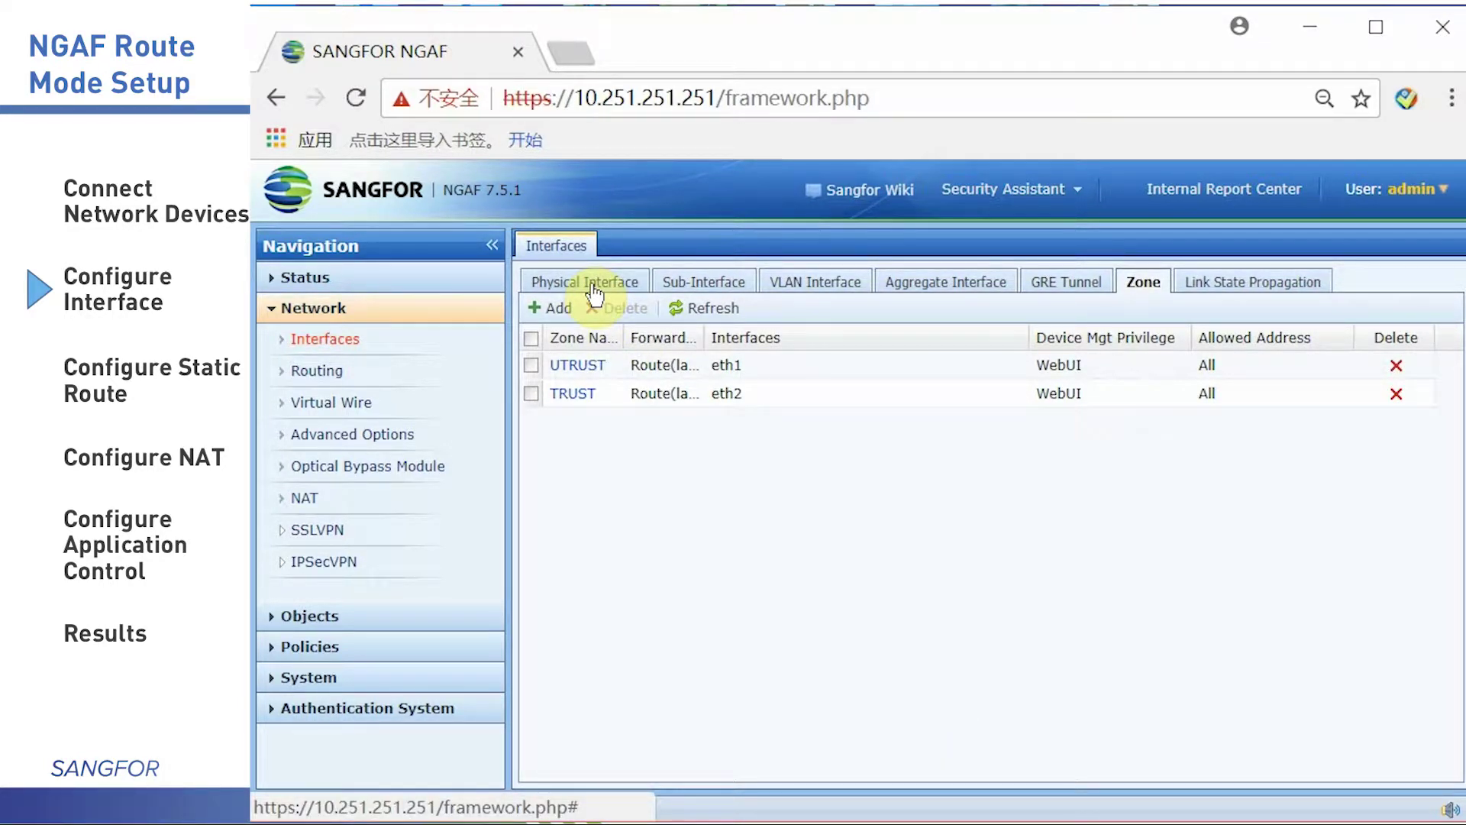
Edit eth1 to make it pingable and mark it as a WAN interface.
click(594, 286)
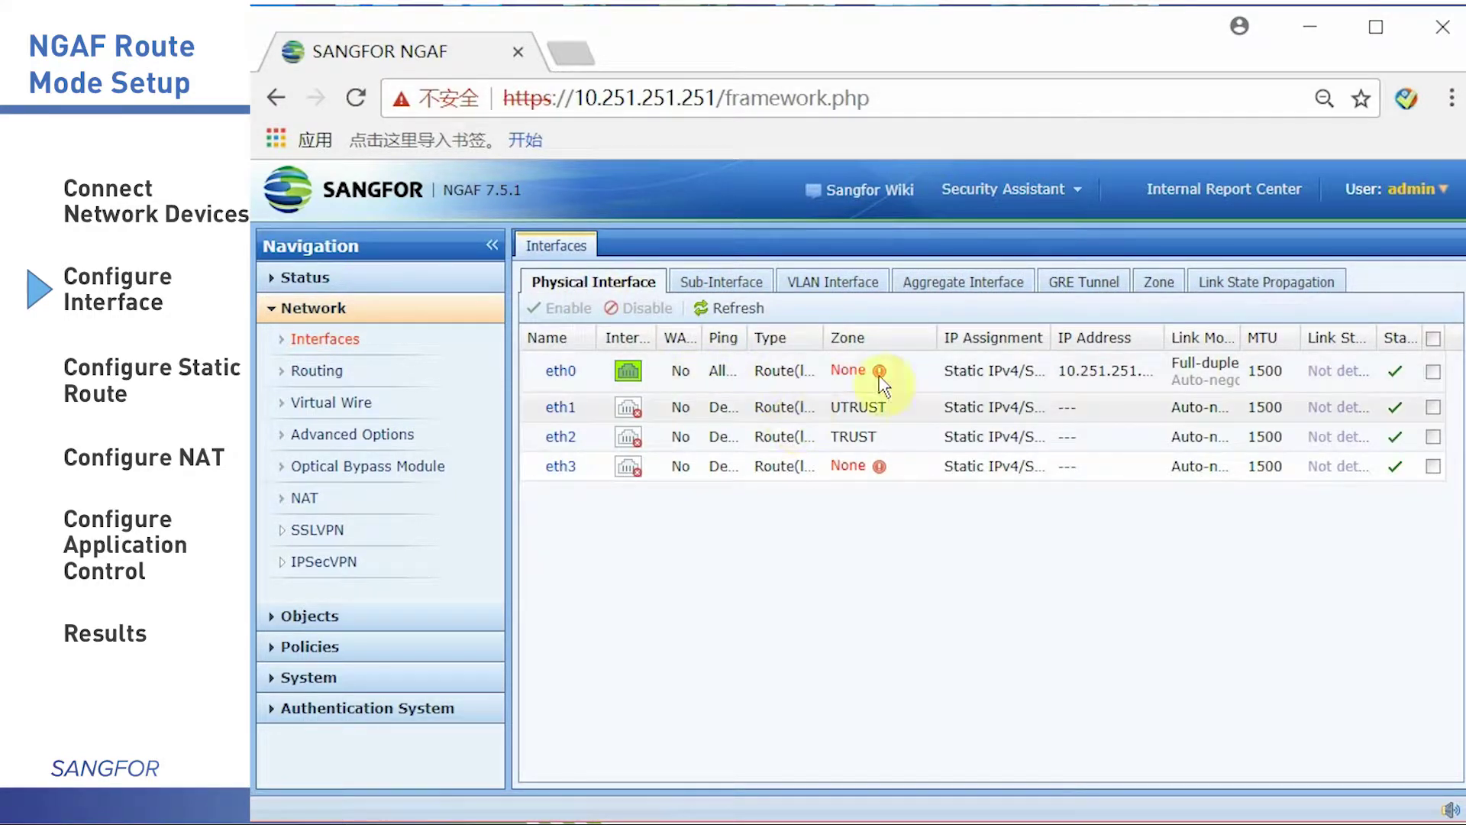
mouse_move(880, 381)
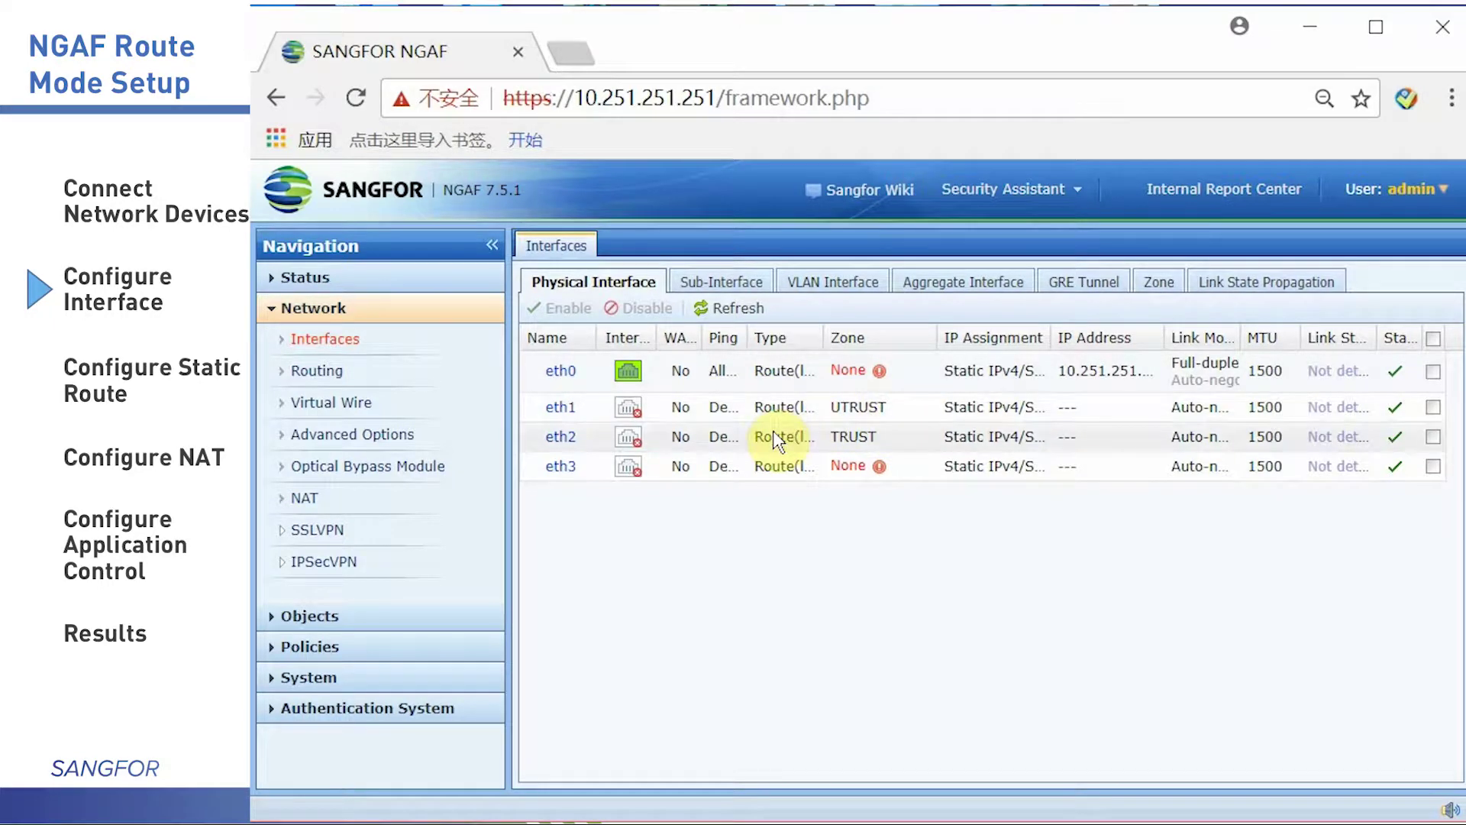
click(558, 408)
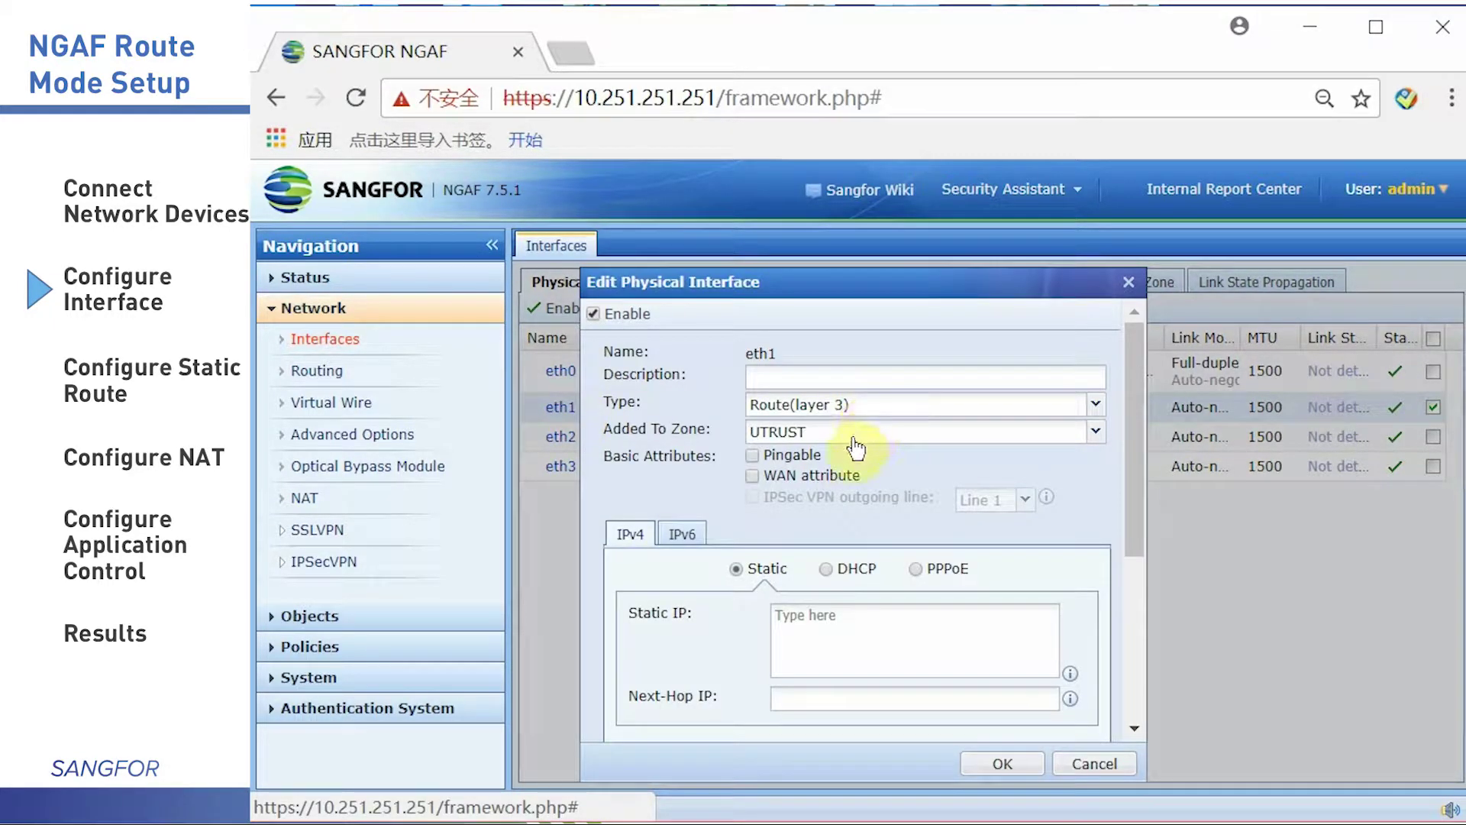
click(768, 460)
click(754, 480)
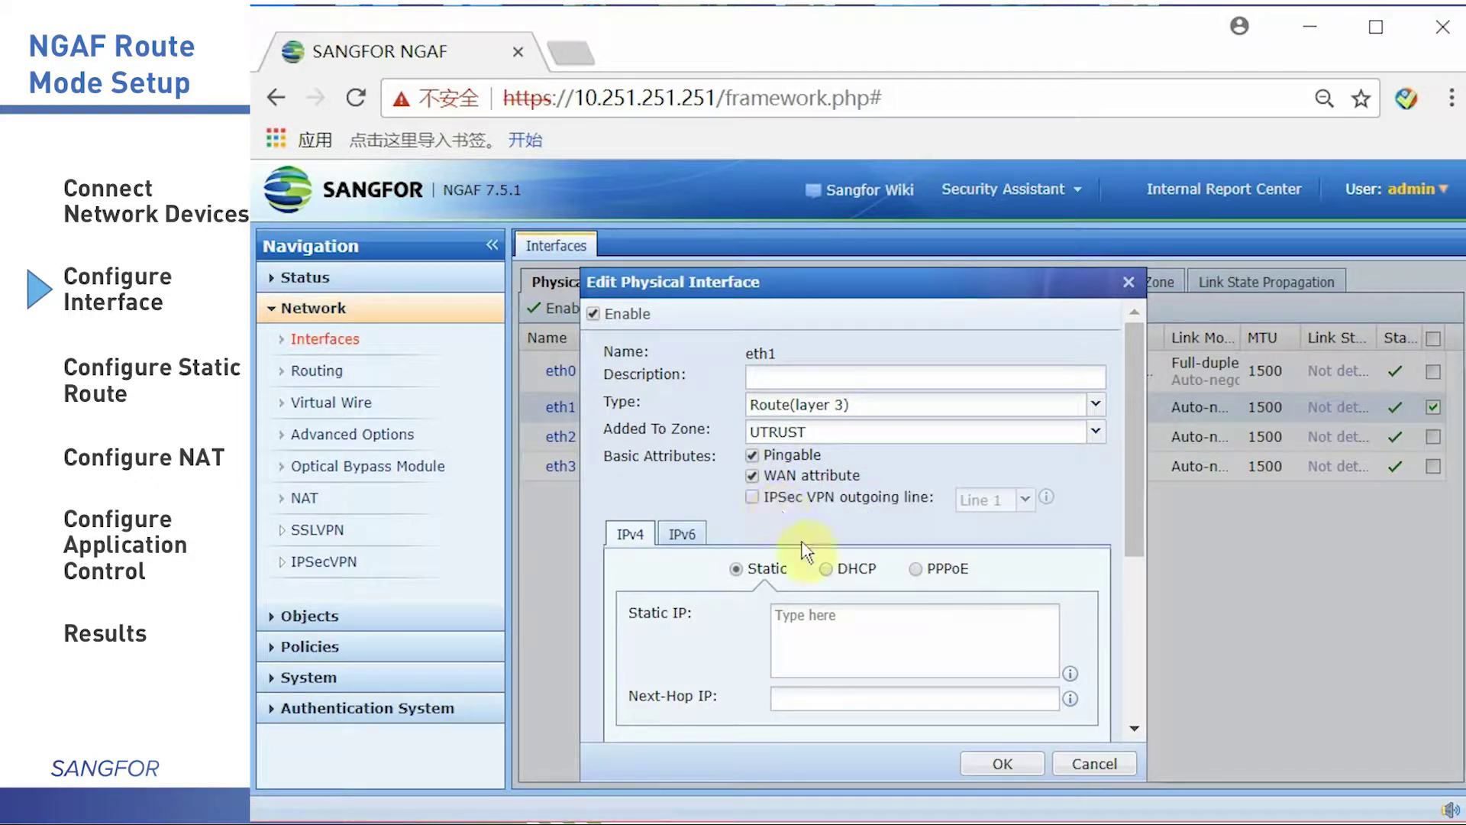
Give eth1 static IP 128.15.254.99/24 and next hop 128.15.254.100, then save.
scroll(1053, 632, down, 2)
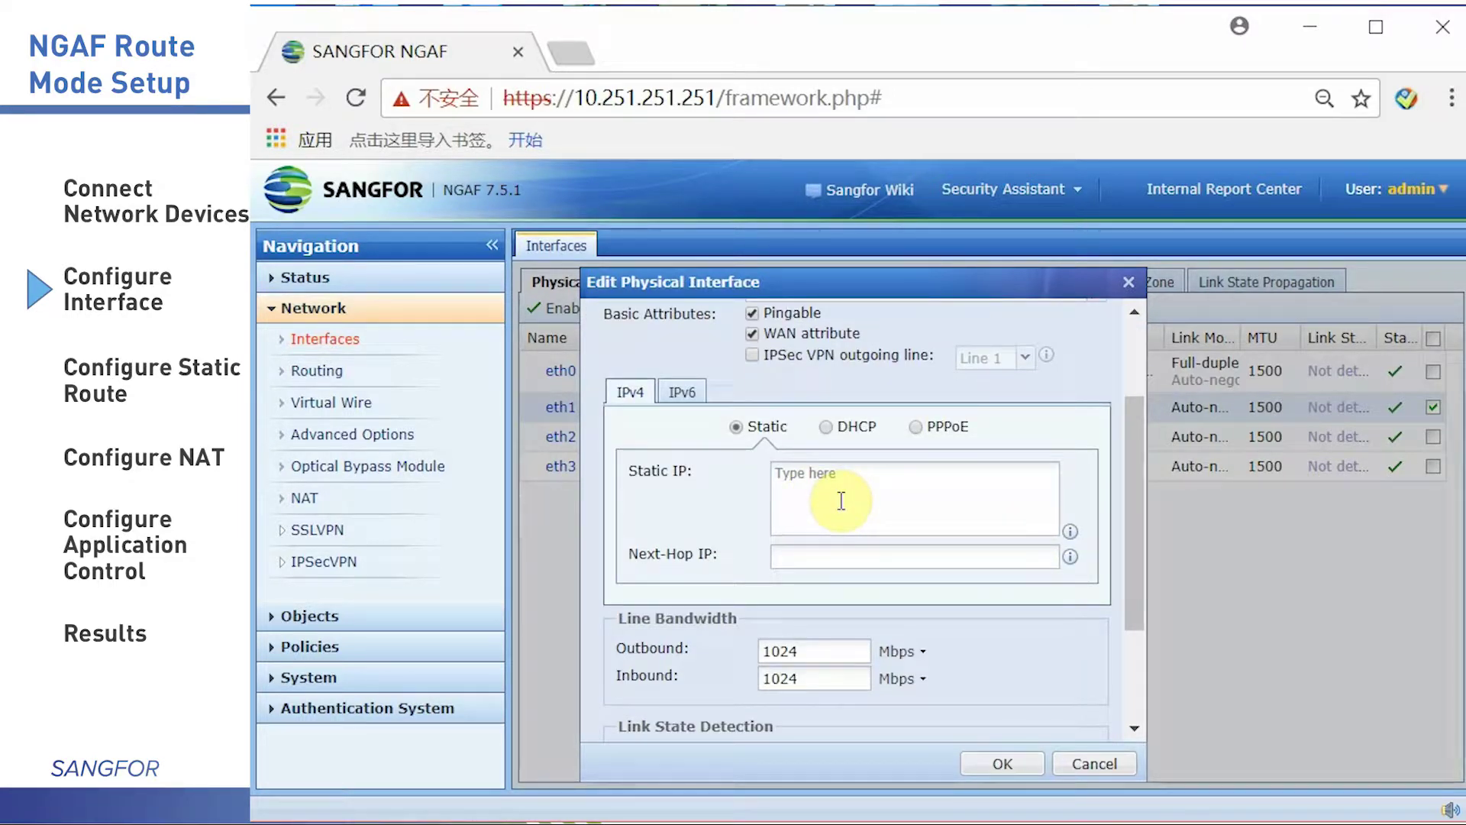
click(840, 497)
click(842, 497)
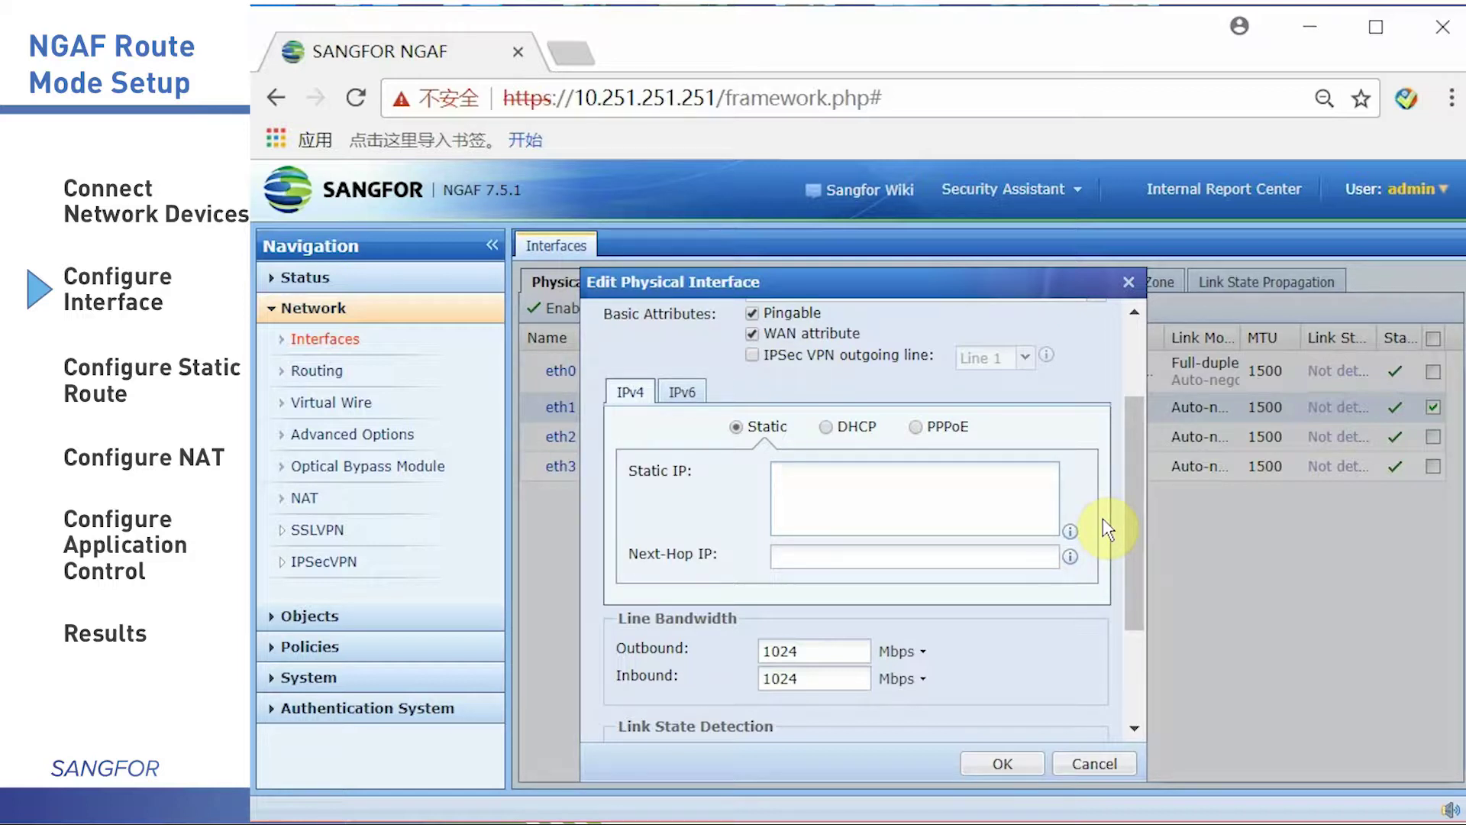
text(128)
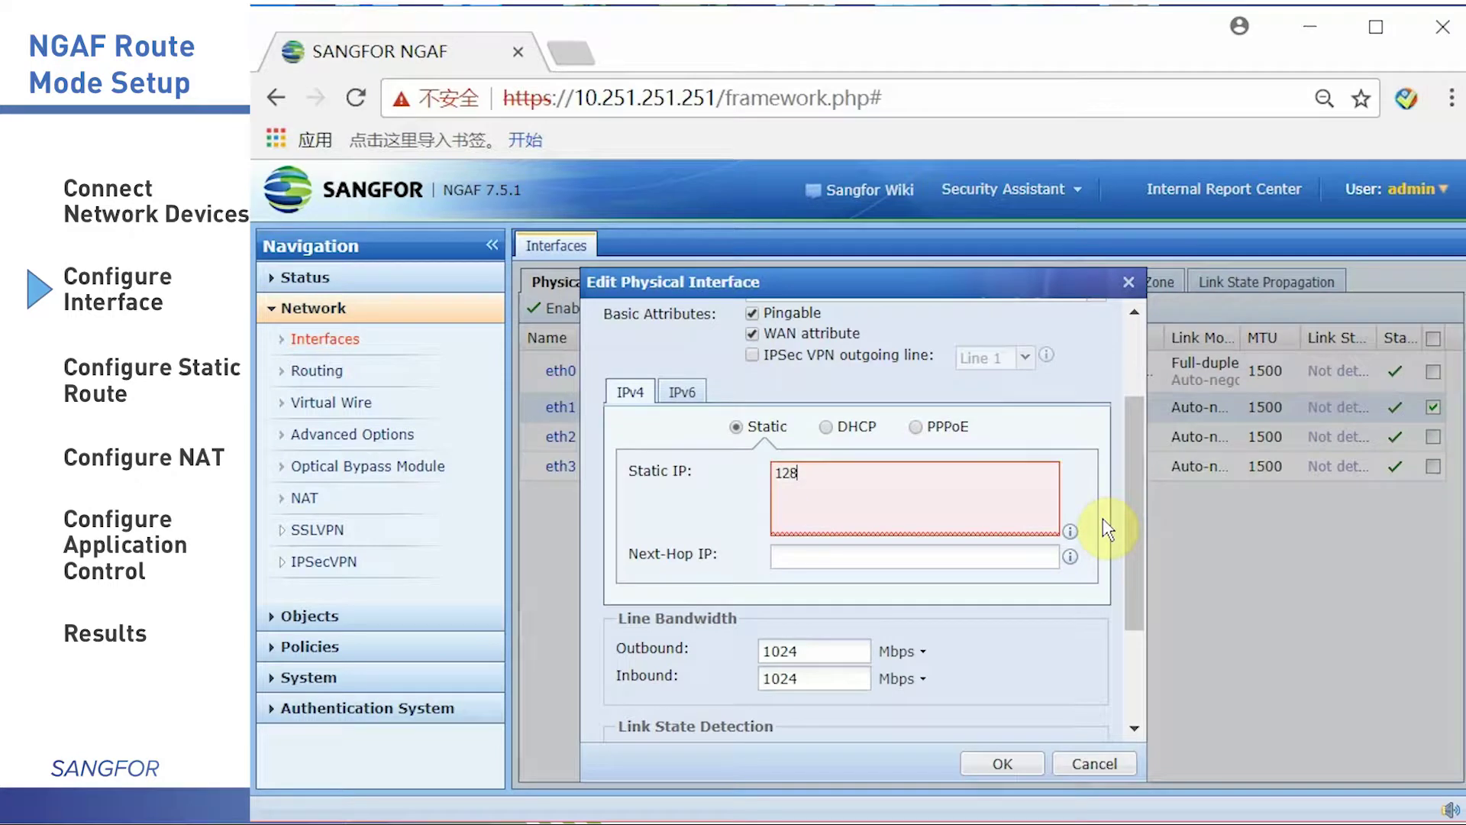
text(.15.254.99/24)
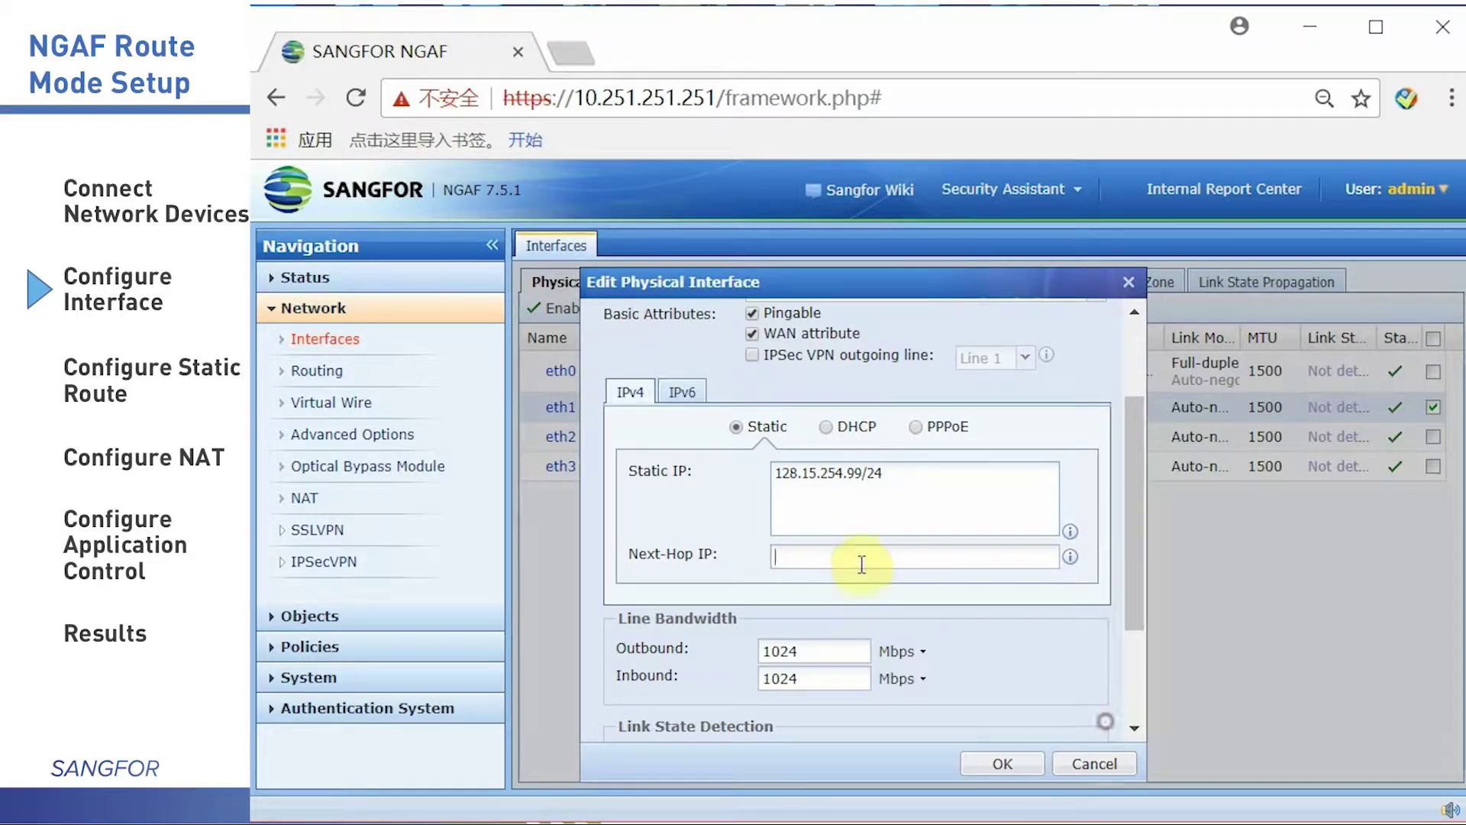
click(1019, 563)
text(128)
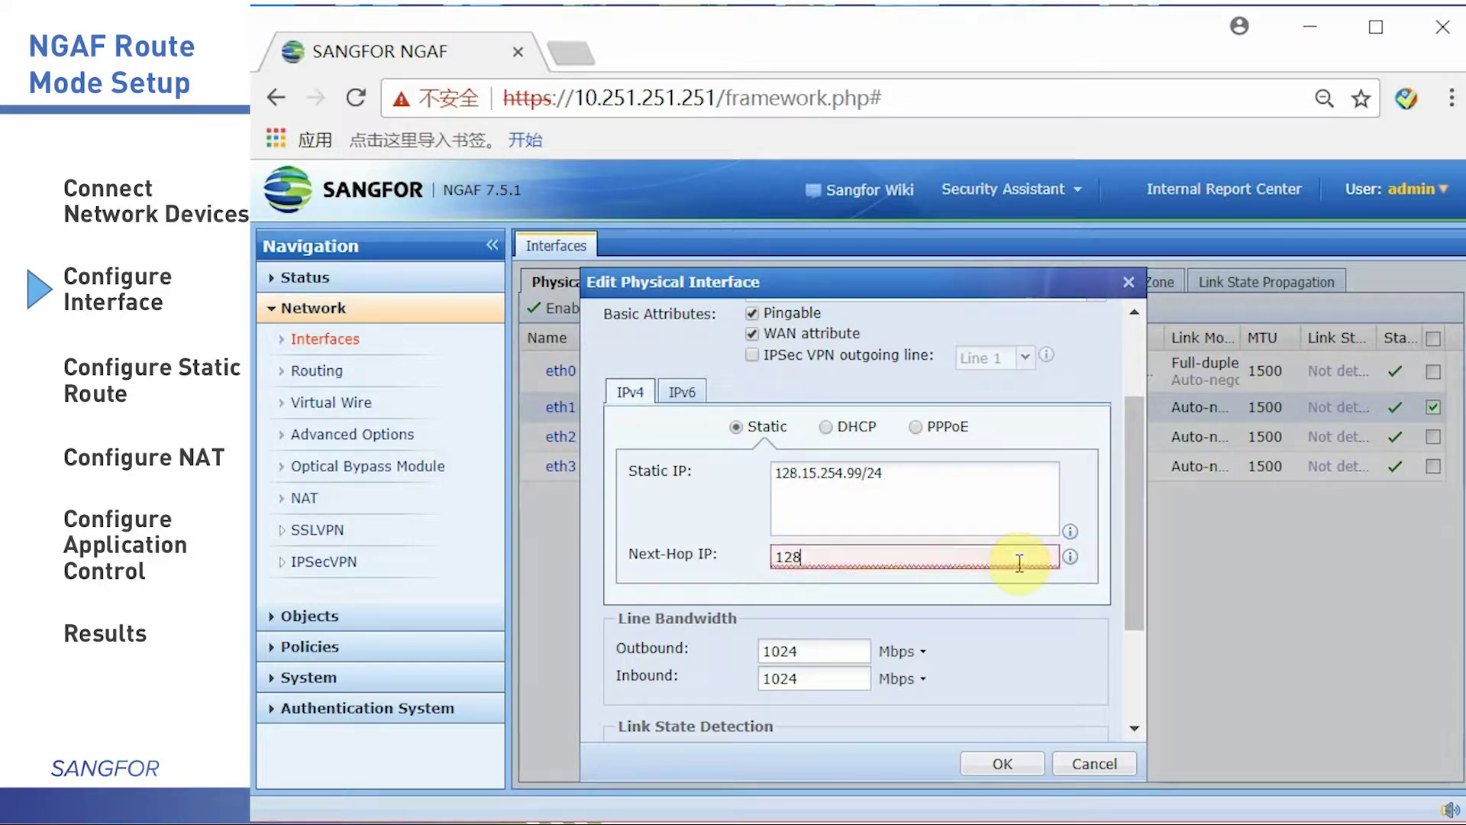
text(.15.254)
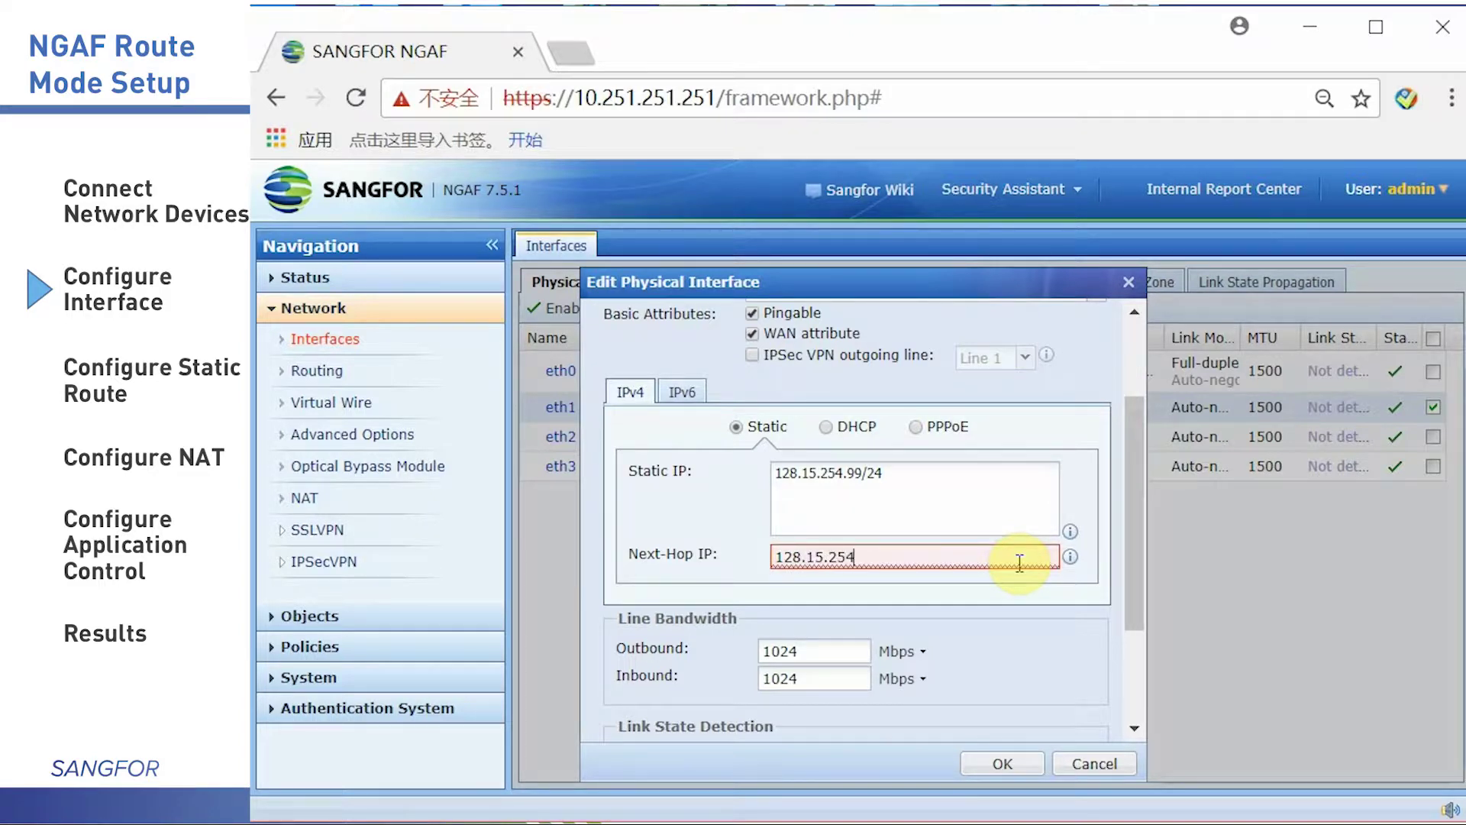
text(.100)
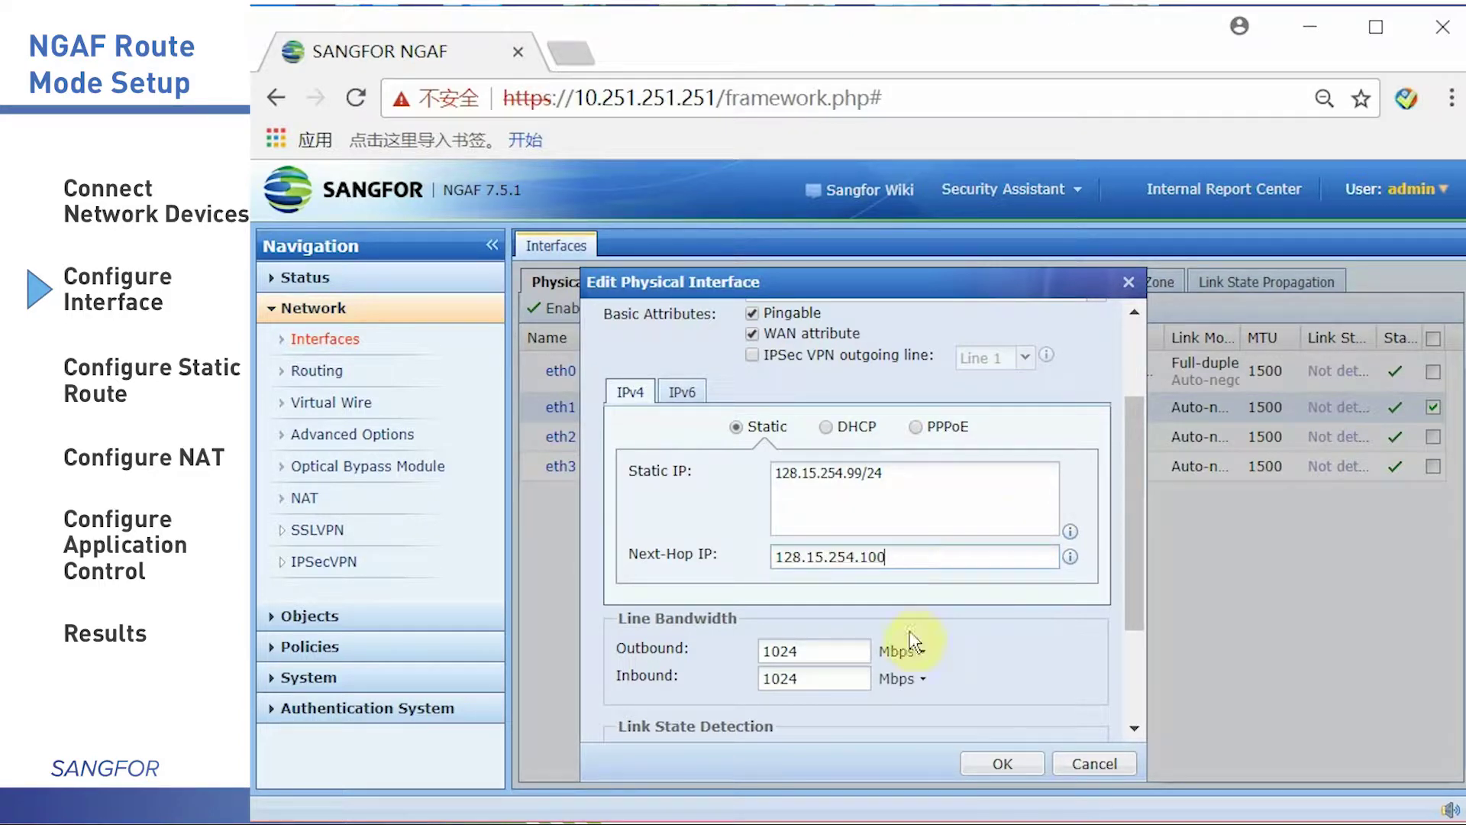
click(1003, 762)
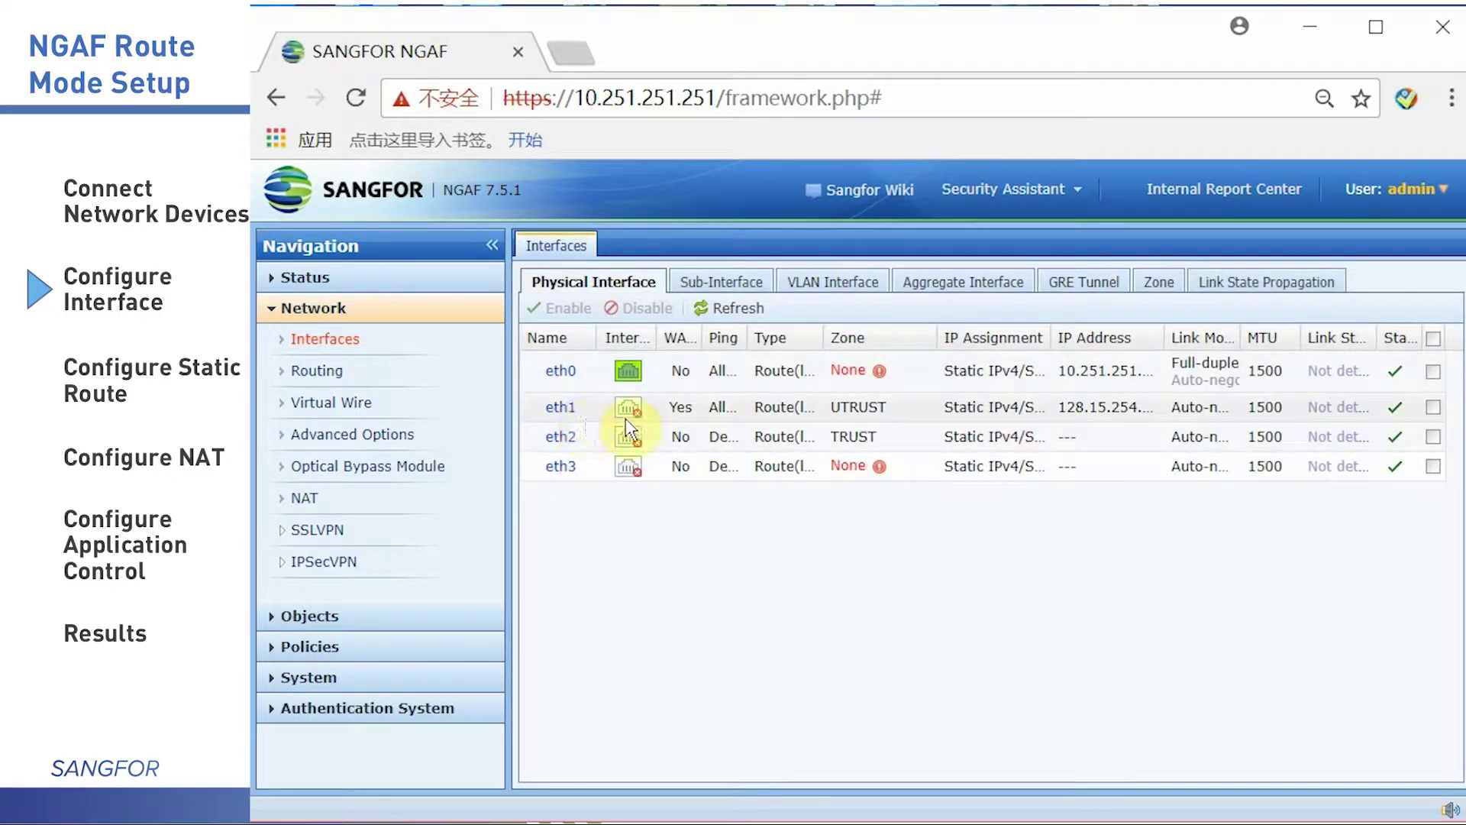
Set eth2 to static IP 192.168.1.1/24, tick Pingable, and save the interface.
click(562, 437)
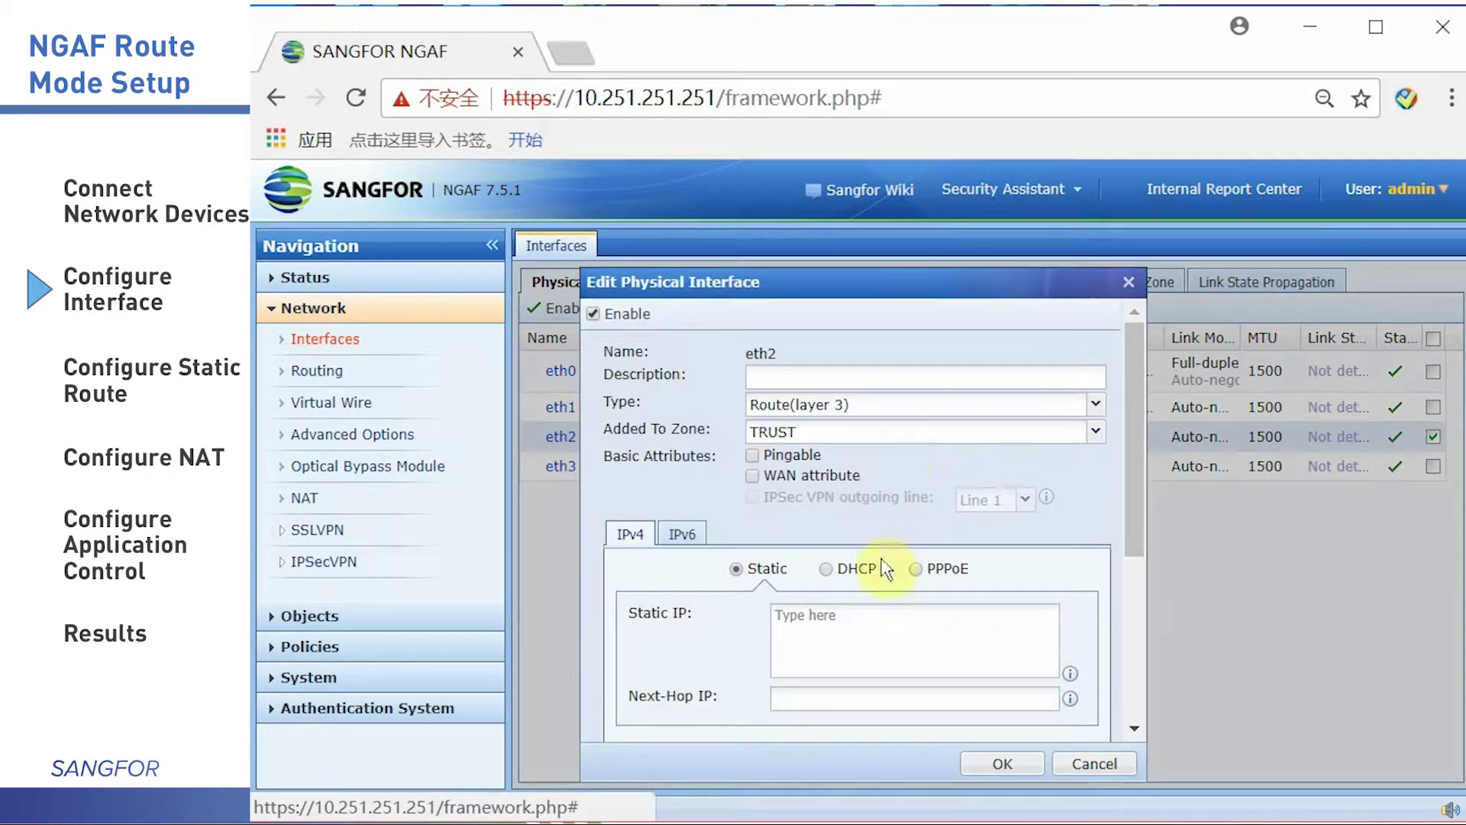
click(812, 627)
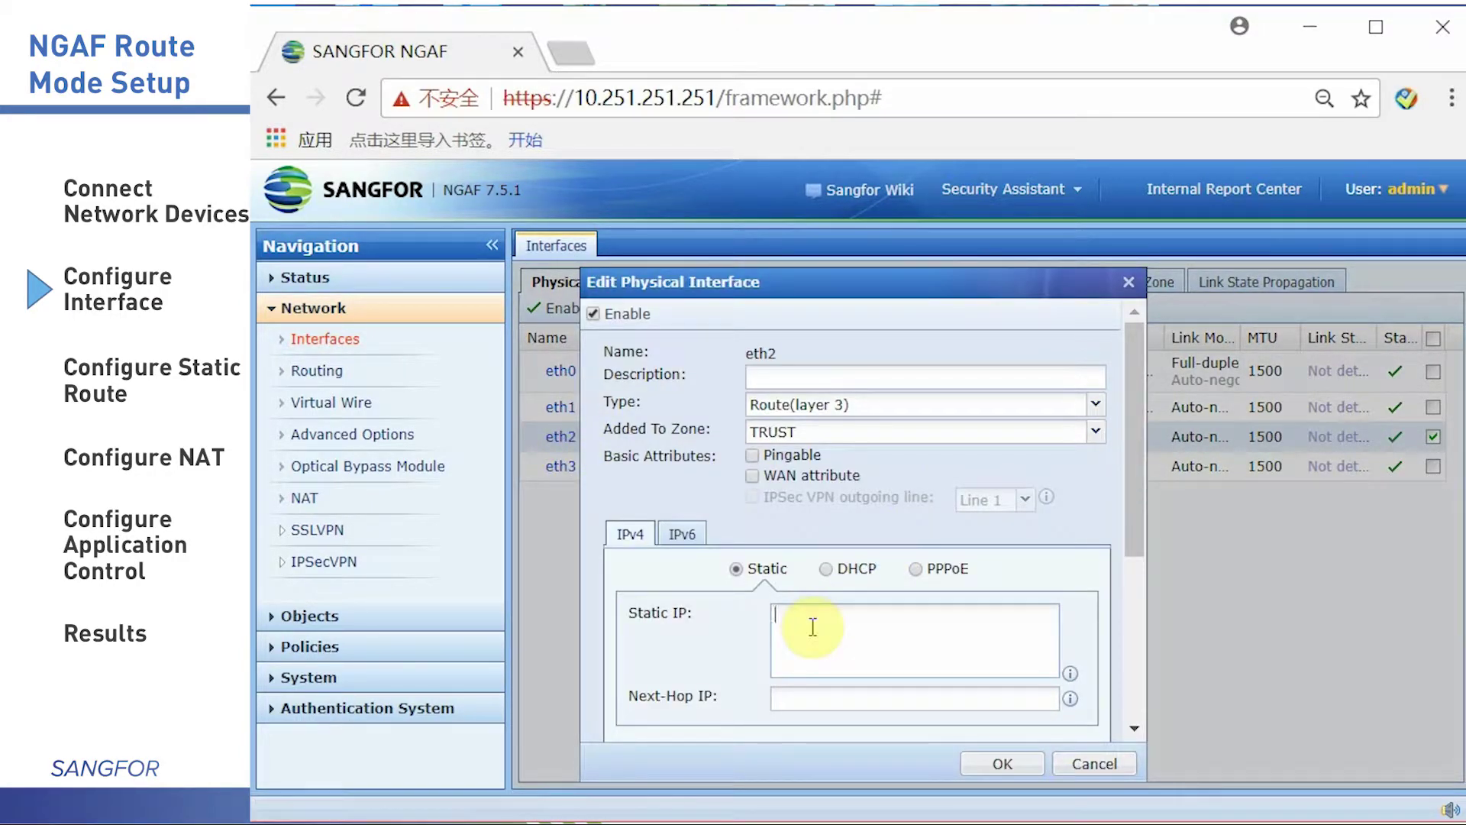
text(192.168)
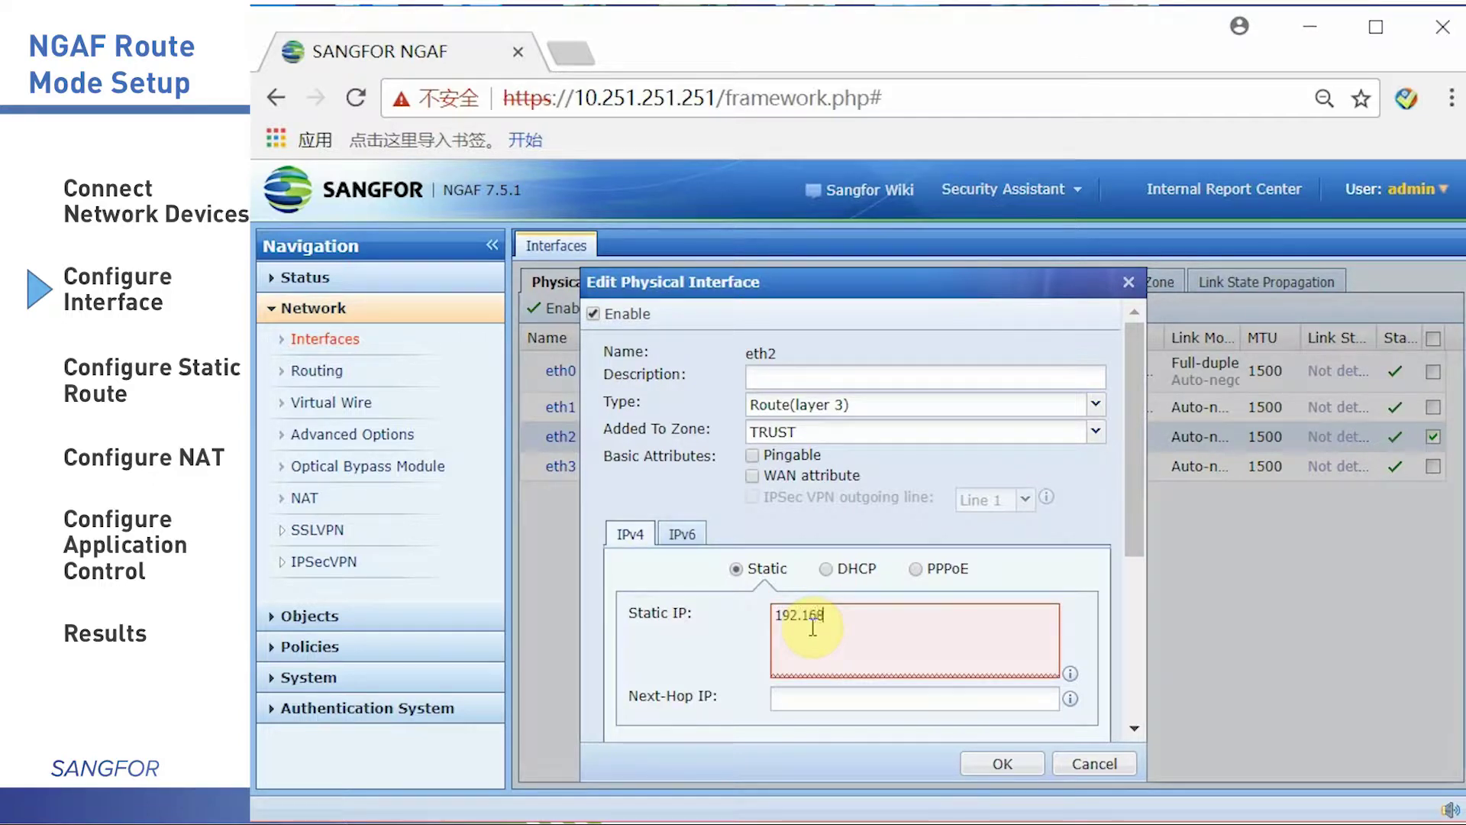
text(.1.1/24)
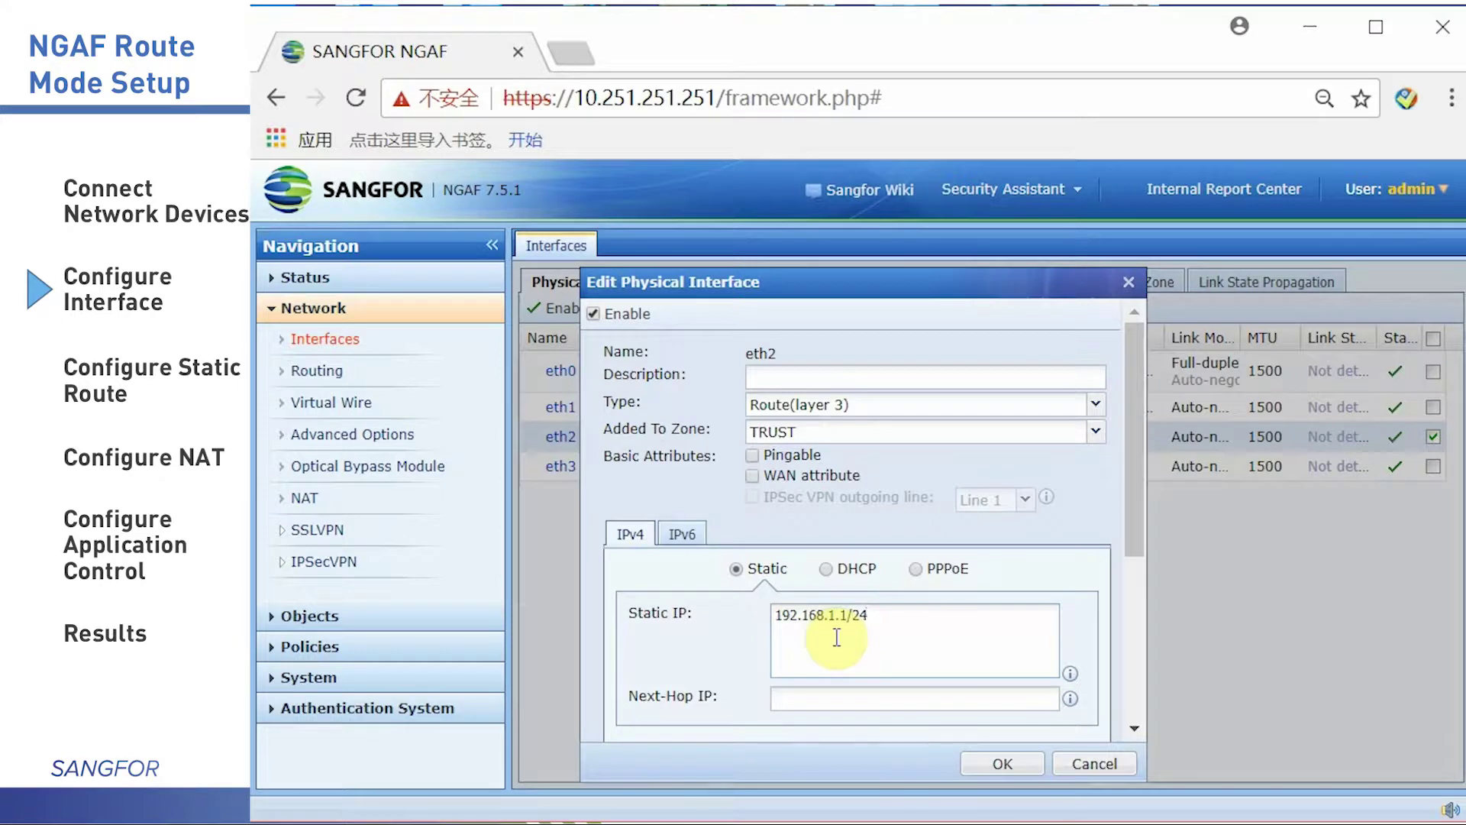
scroll(837, 637, down, 2)
scroll(768, 460, up, 2)
click(754, 456)
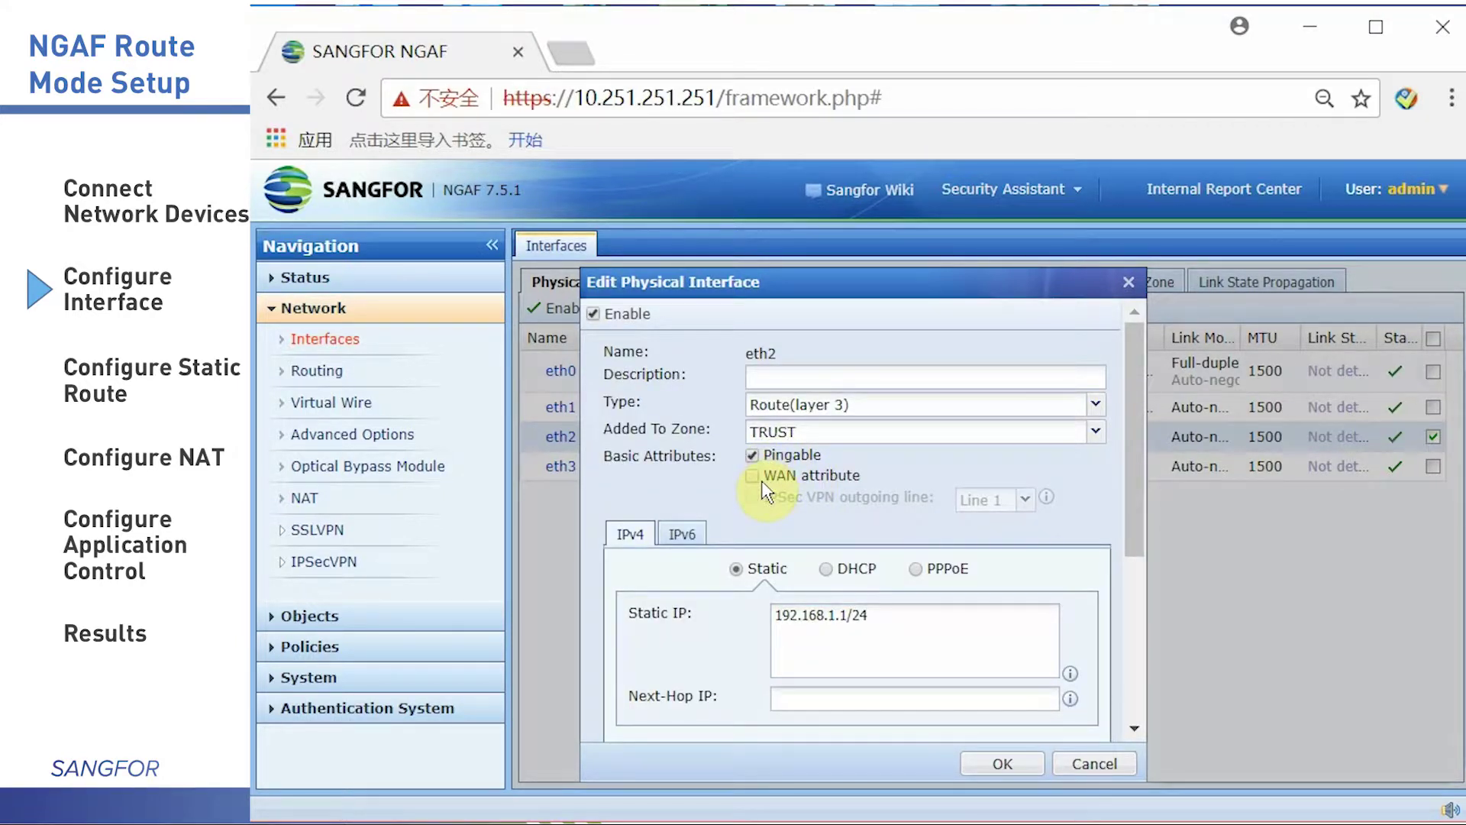
scroll(1015, 628, down, 4)
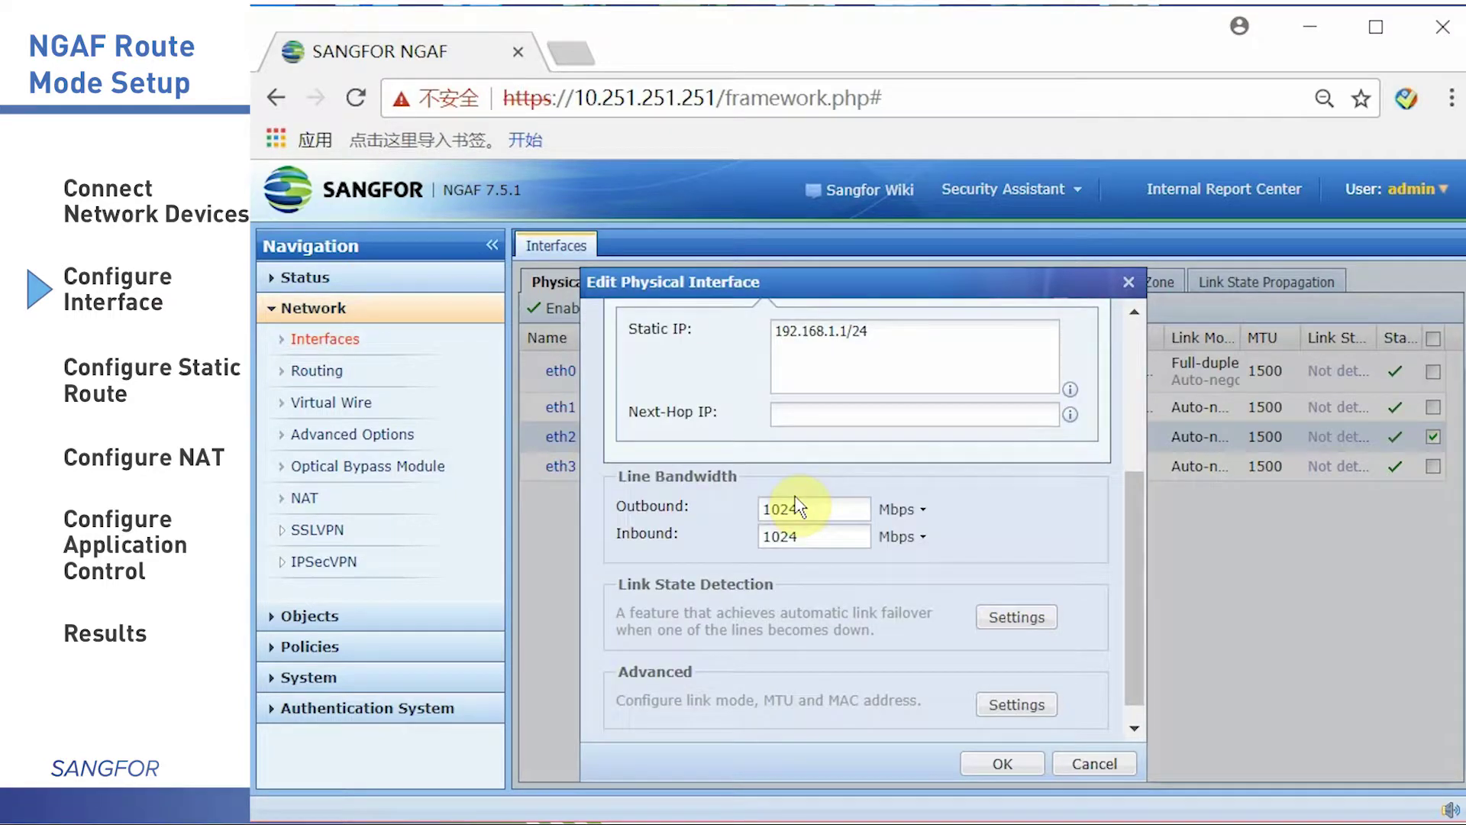
scroll(901, 619, down, 1)
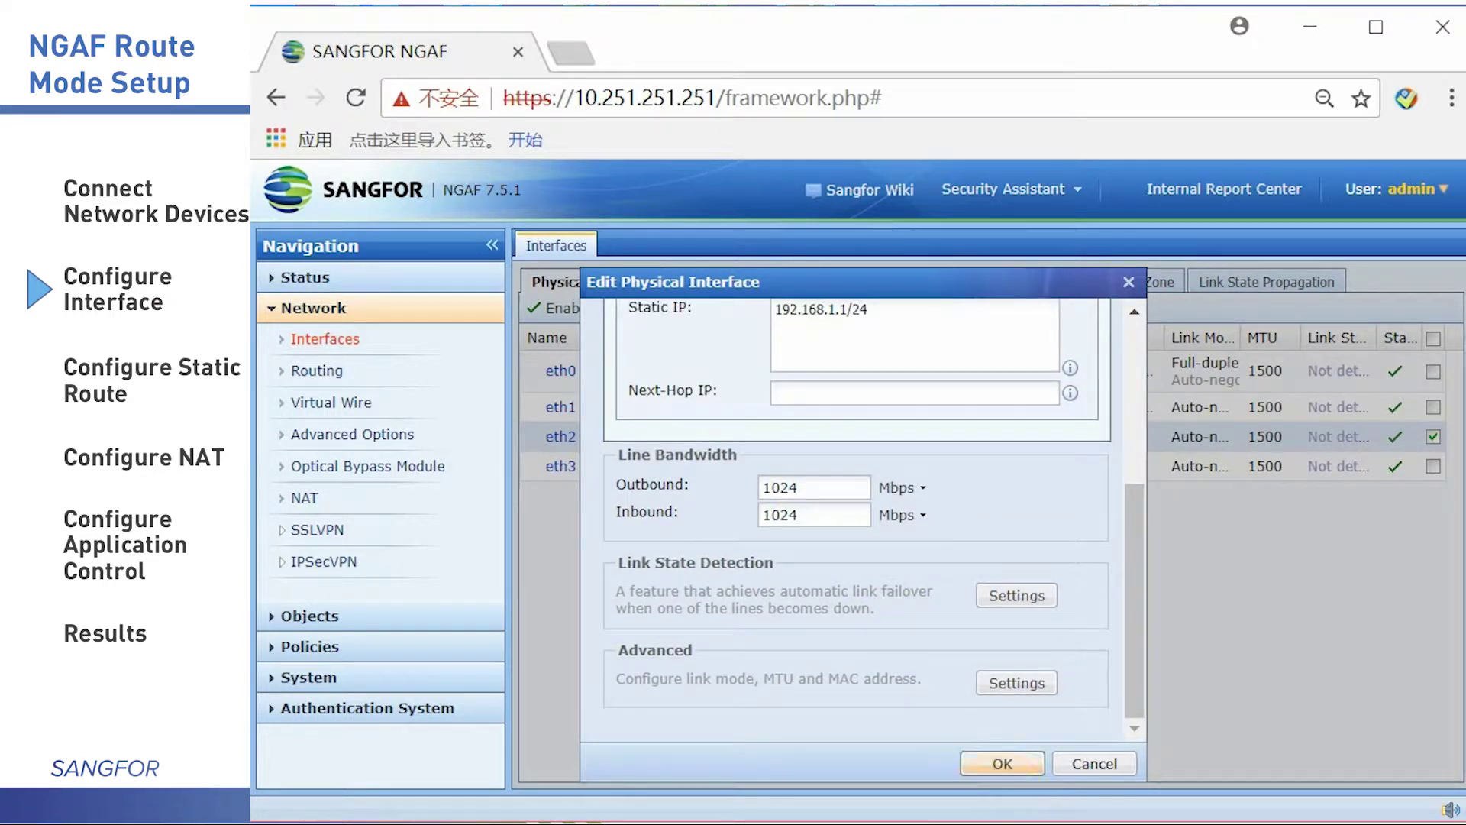
click(1001, 769)
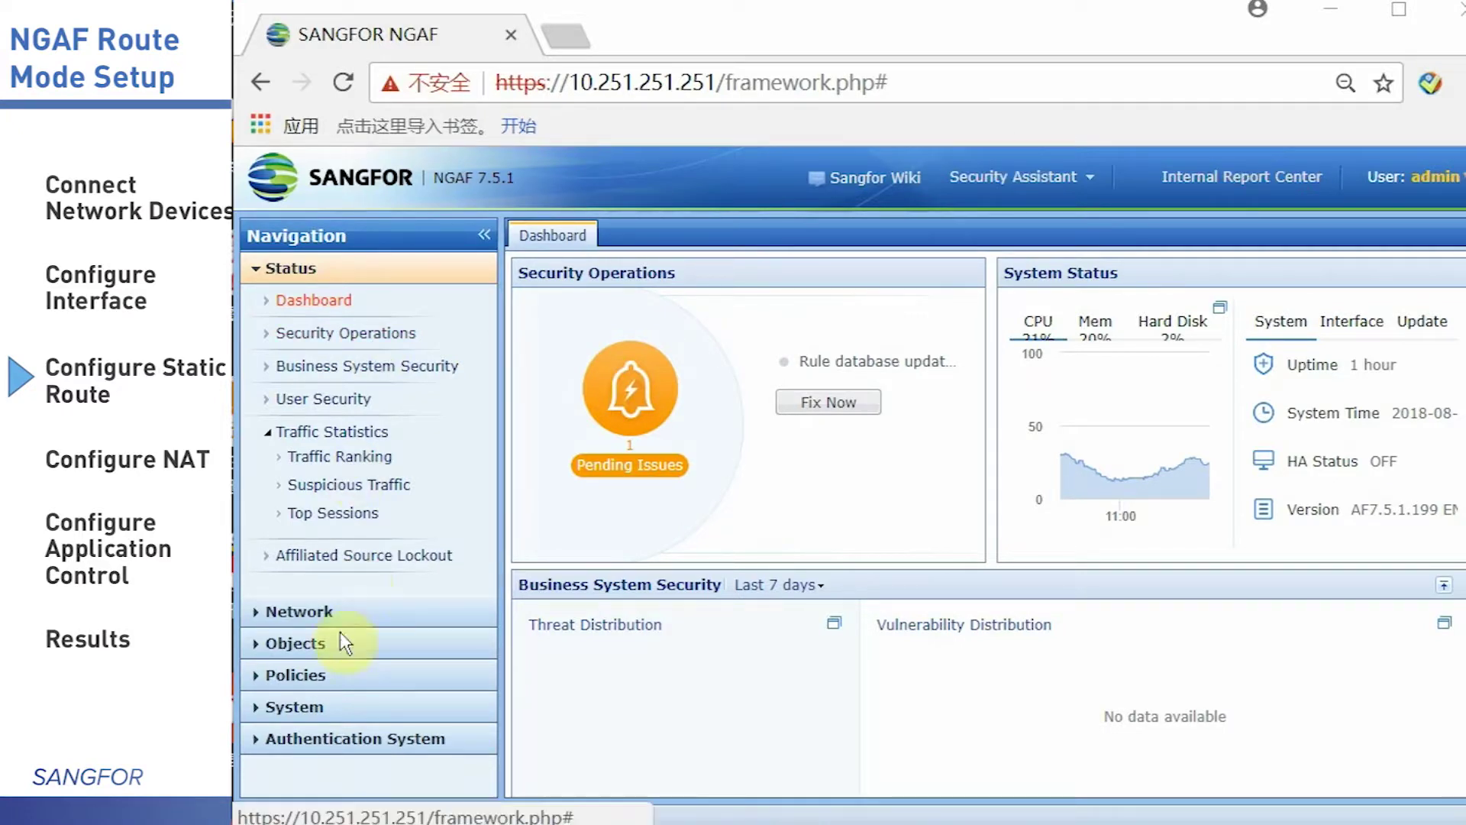
Add a static route with destination 0.0.0.0, mask 0.0.0.0 and next hop 128.15.254.100.
click(313, 615)
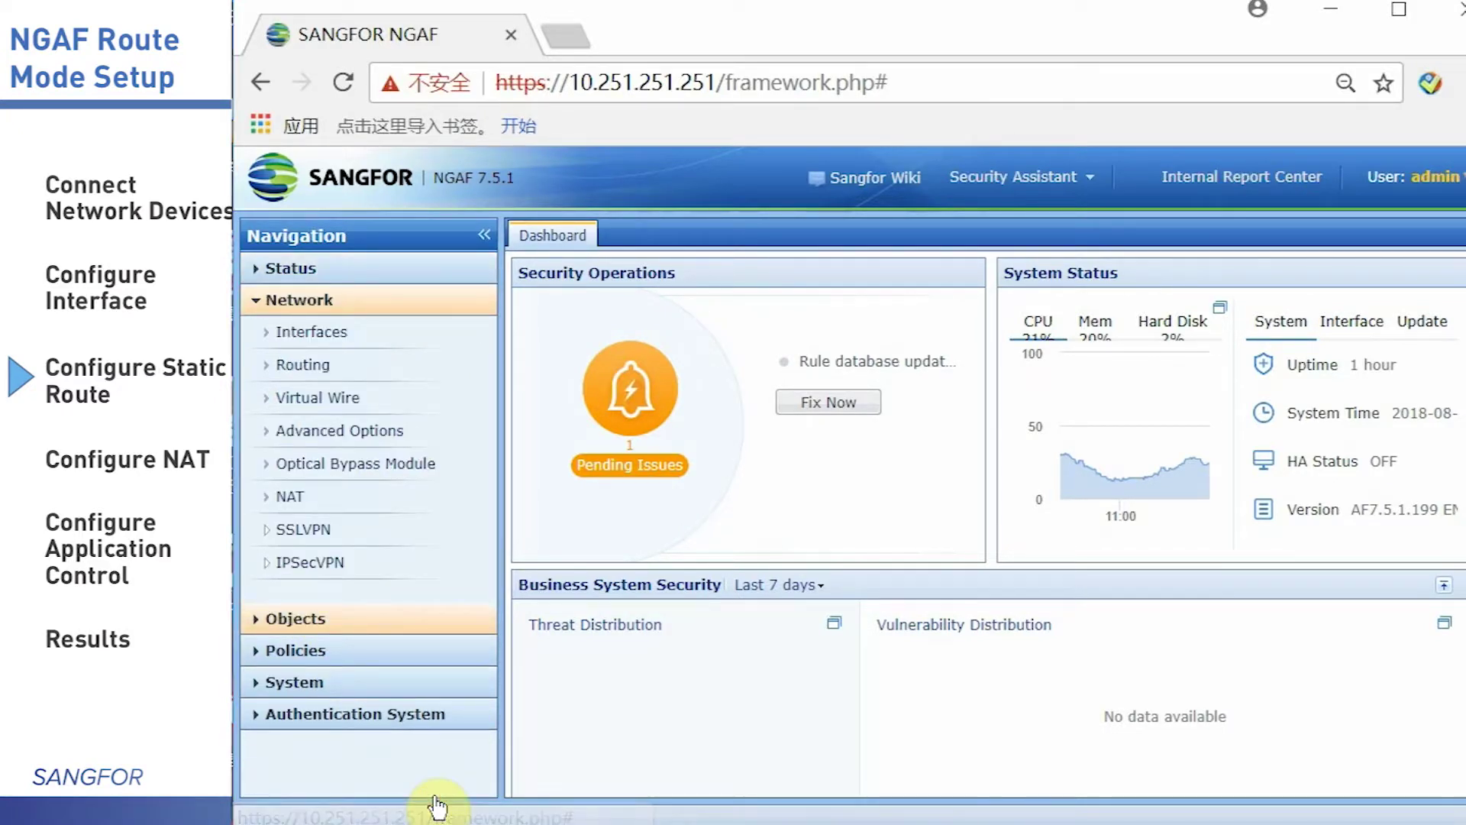
click(320, 369)
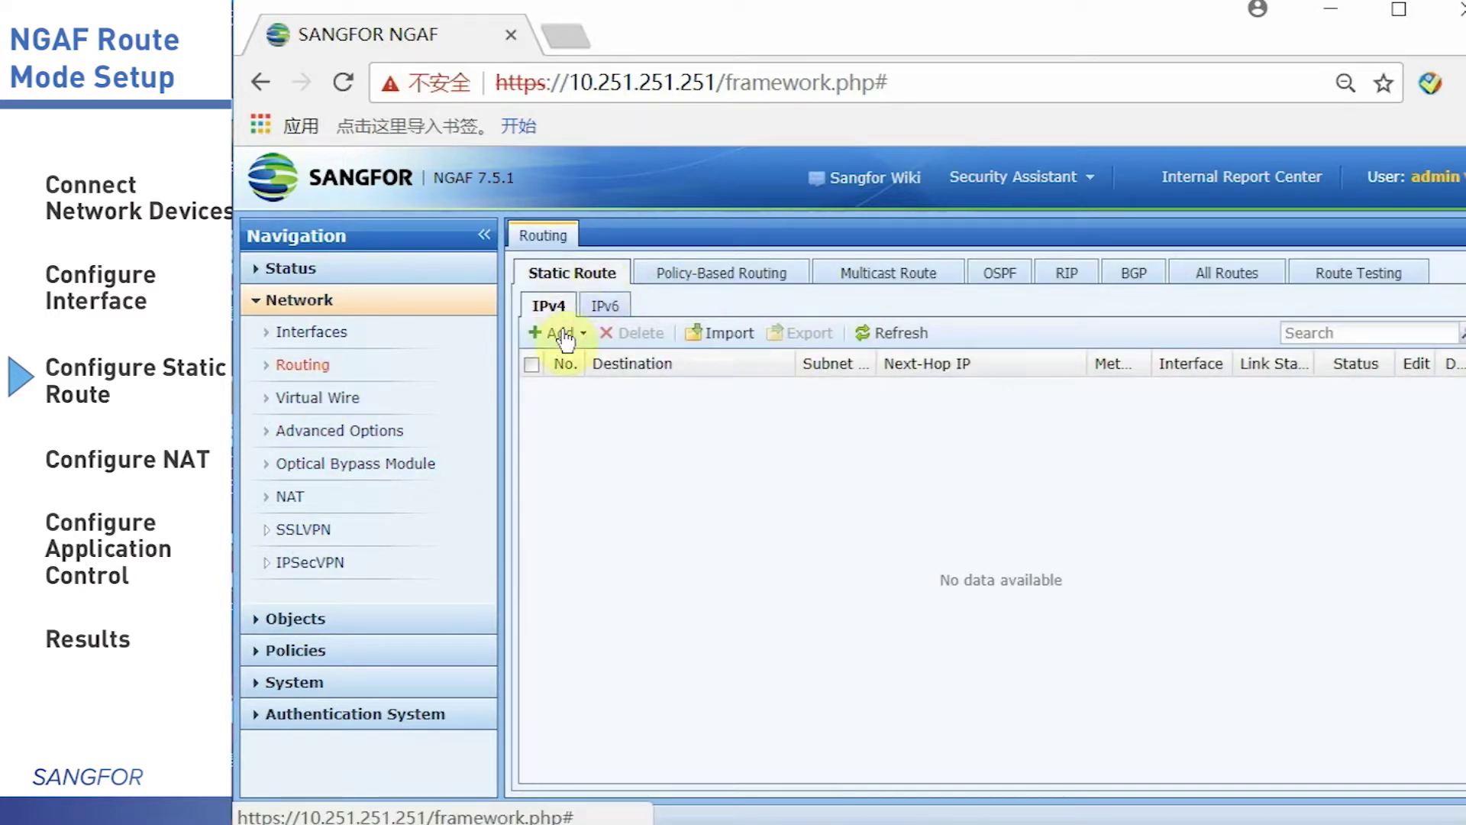
click(560, 335)
click(584, 362)
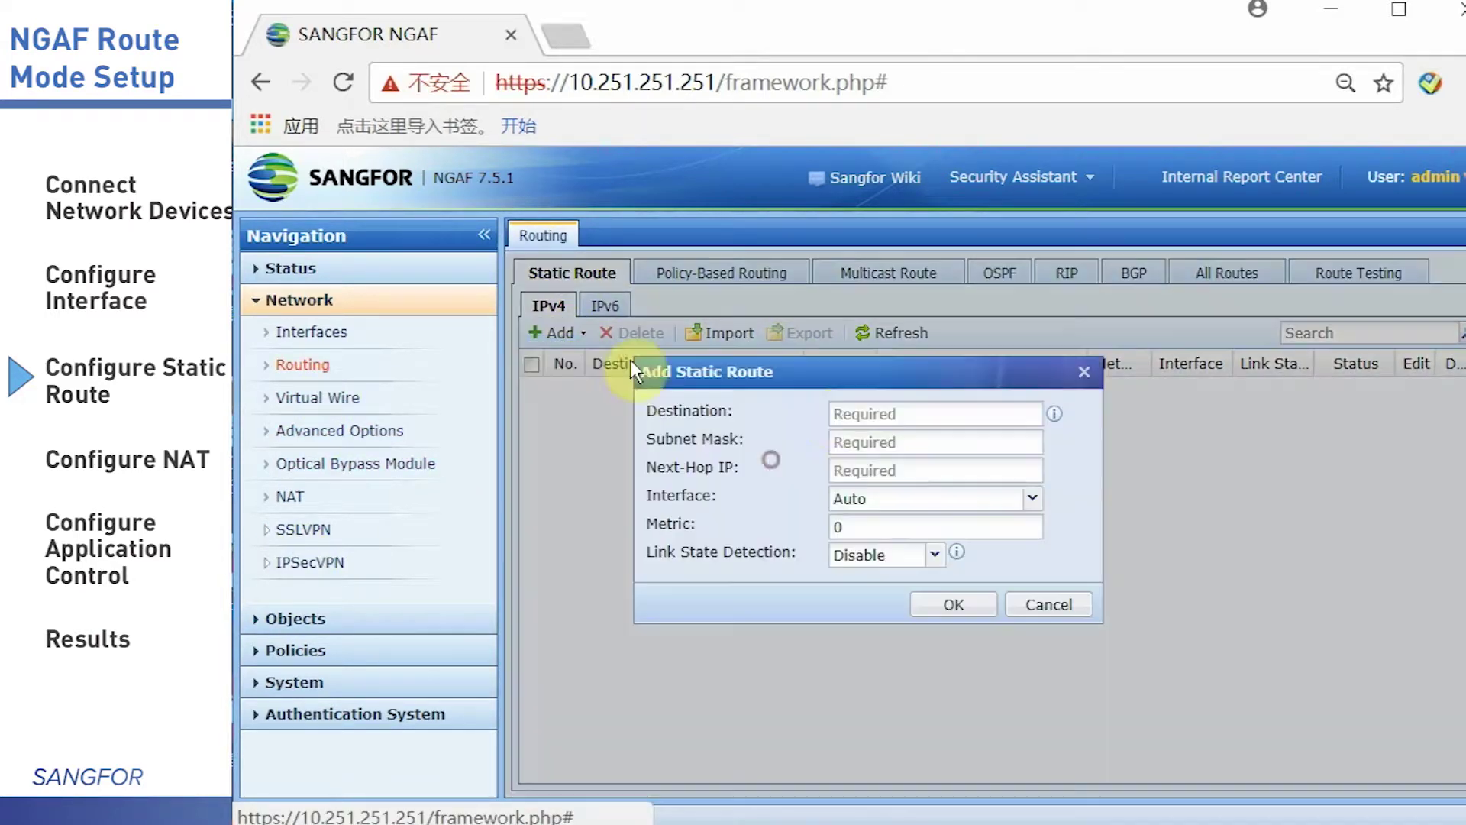
click(883, 420)
text(0)
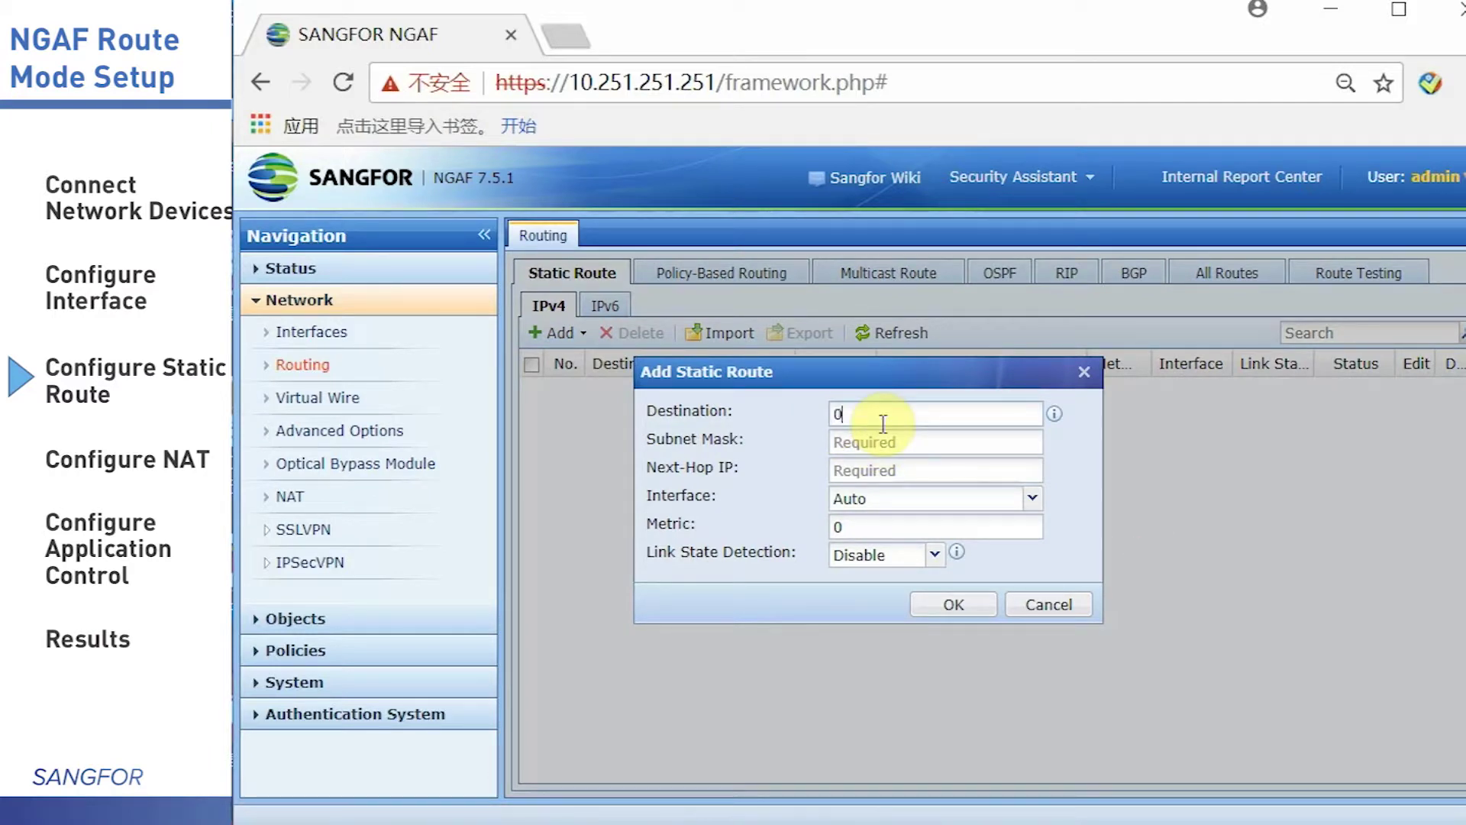
text(.0.0.0)
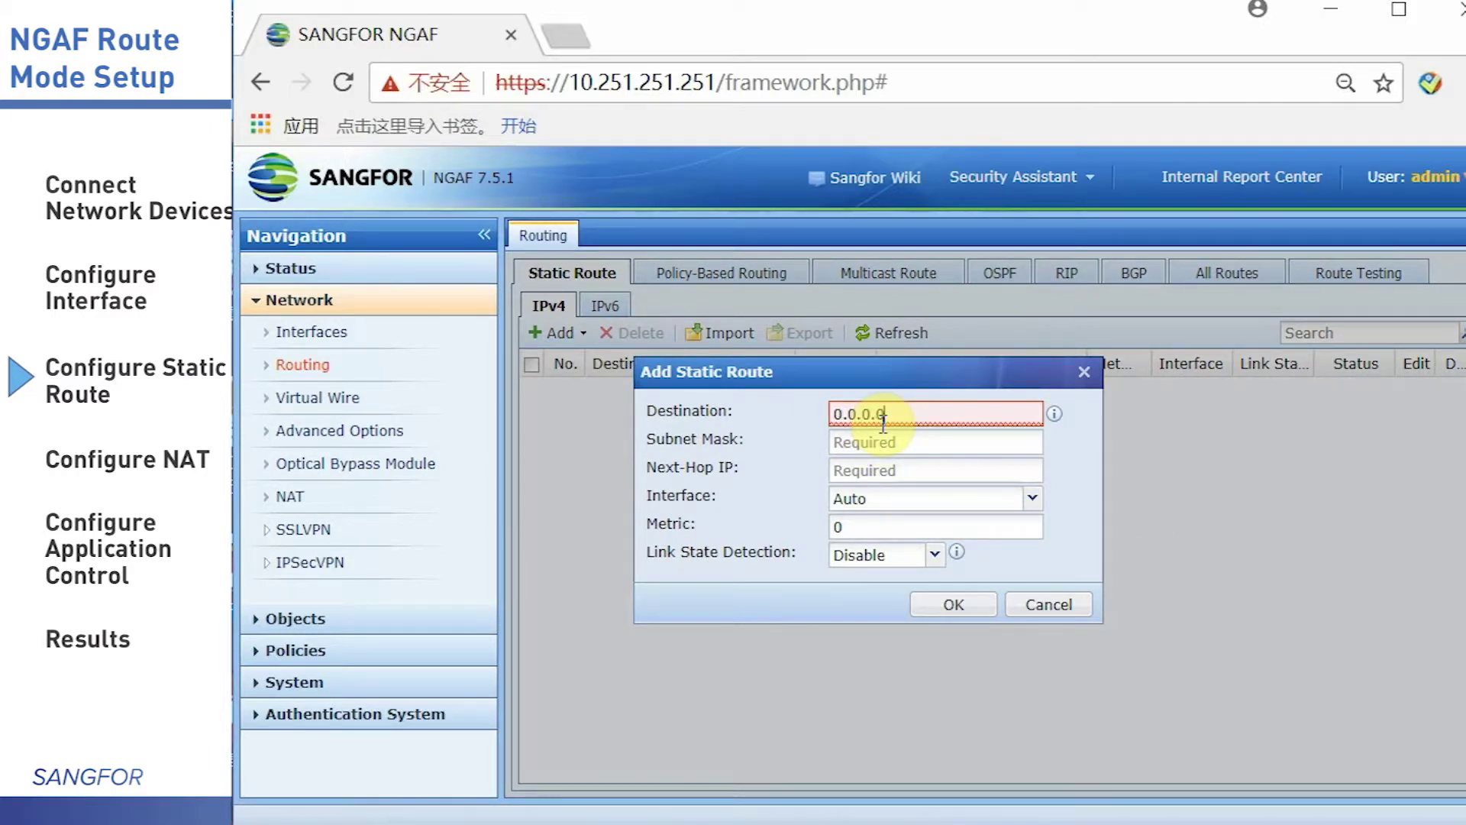
key(Tab)
text(0)
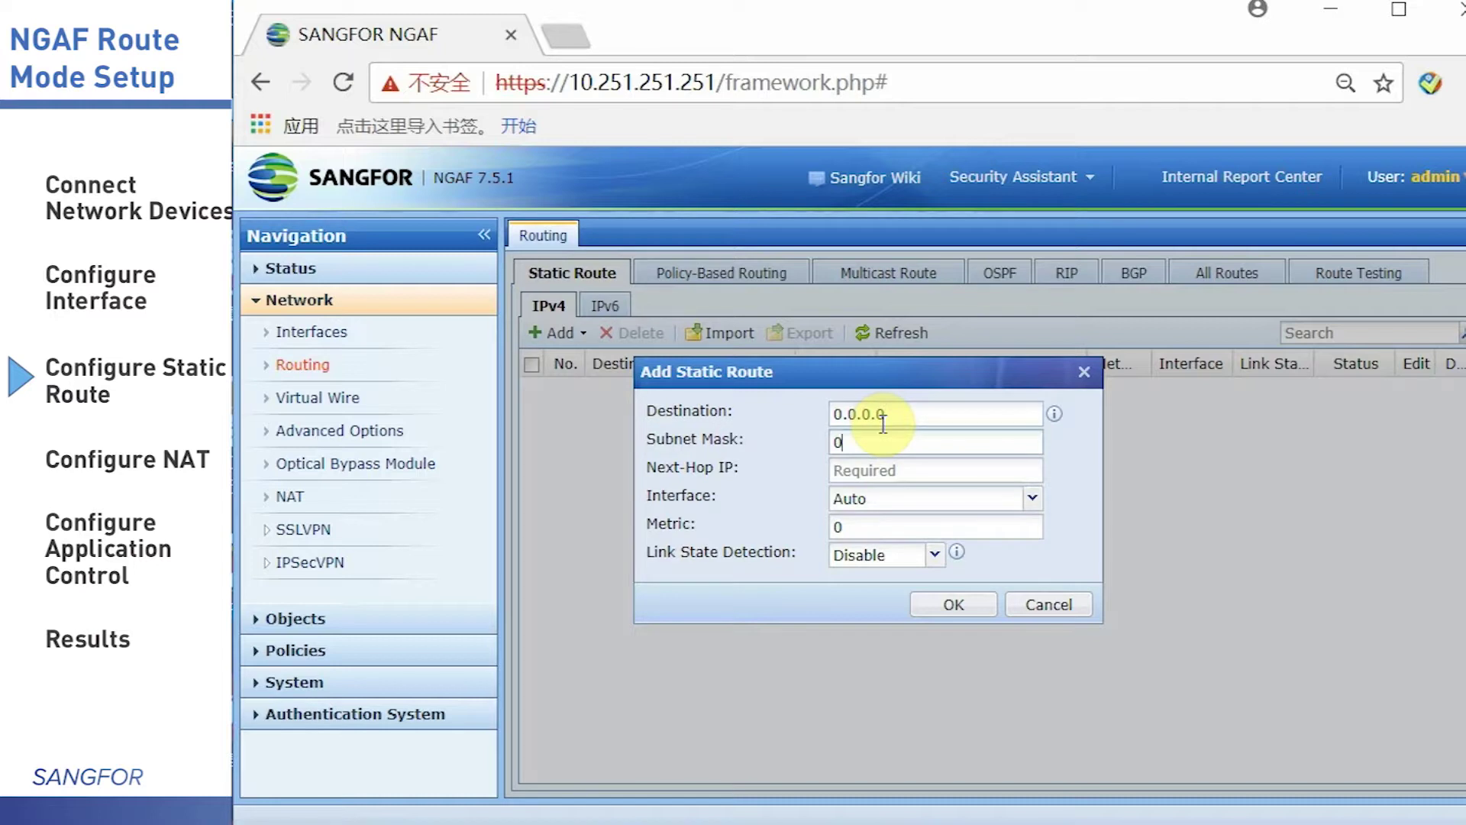
text(.0.0.)
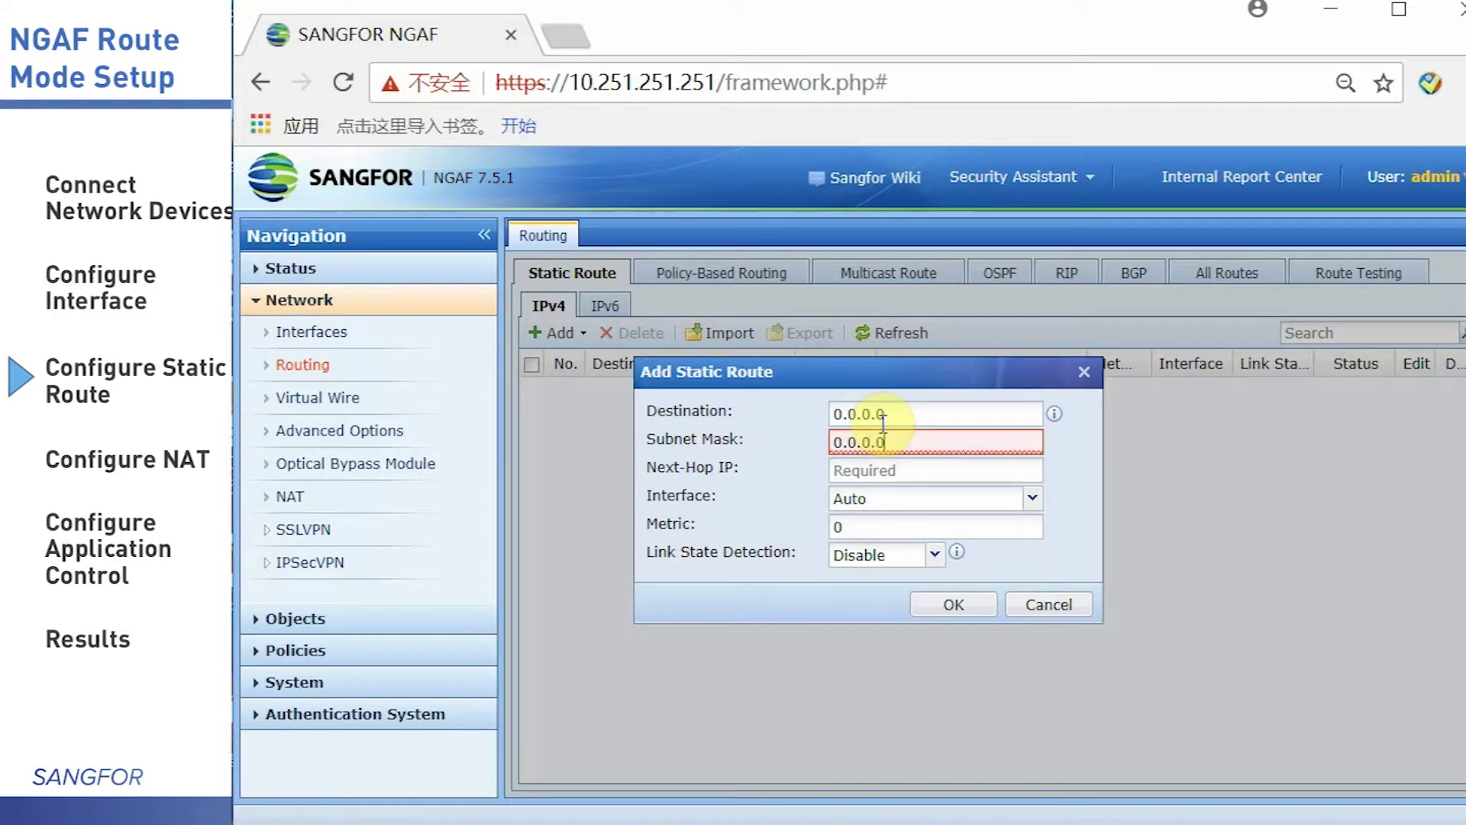
click(870, 470)
text(128)
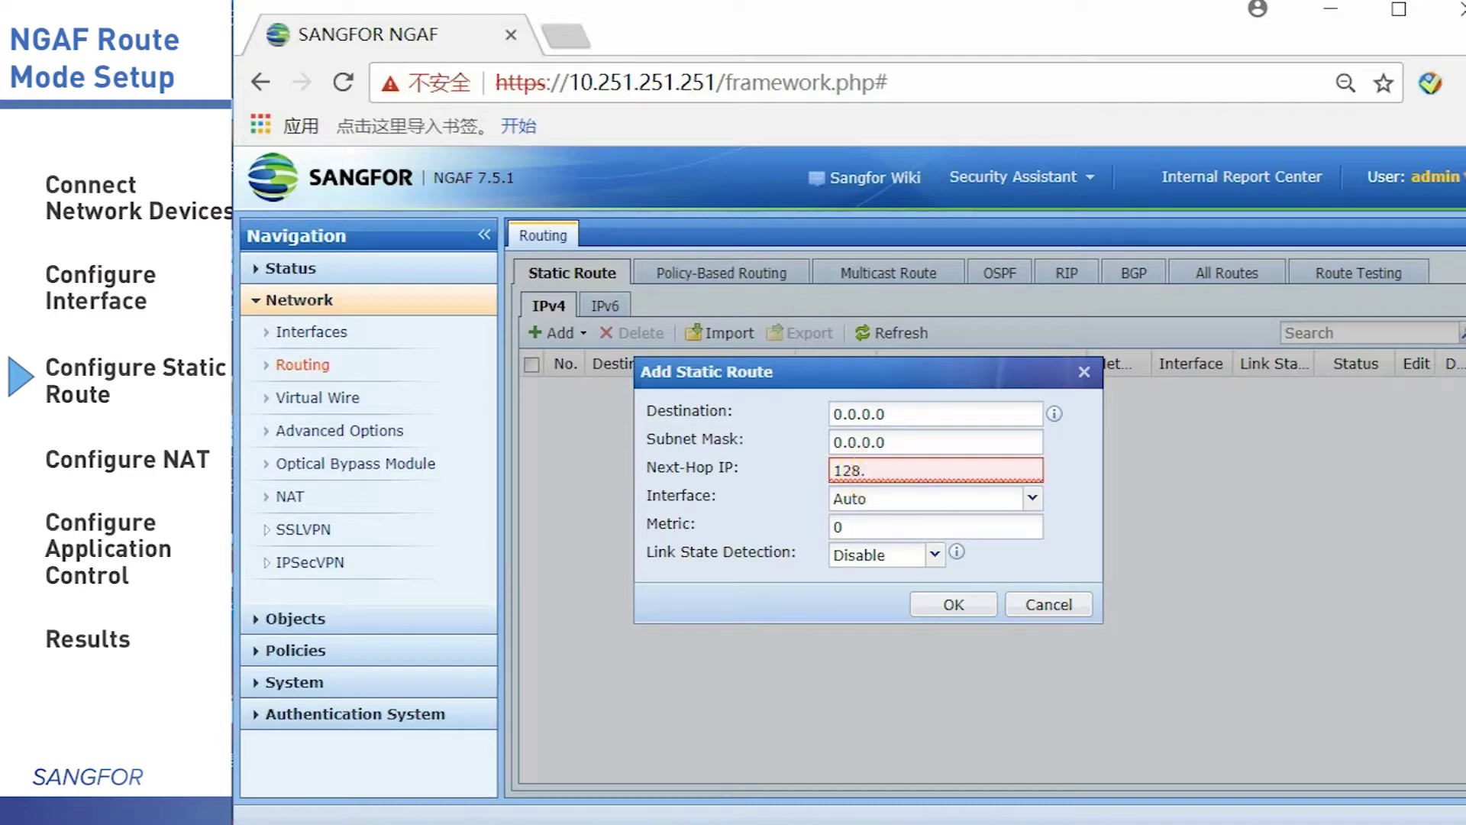
text(.15.254.100)
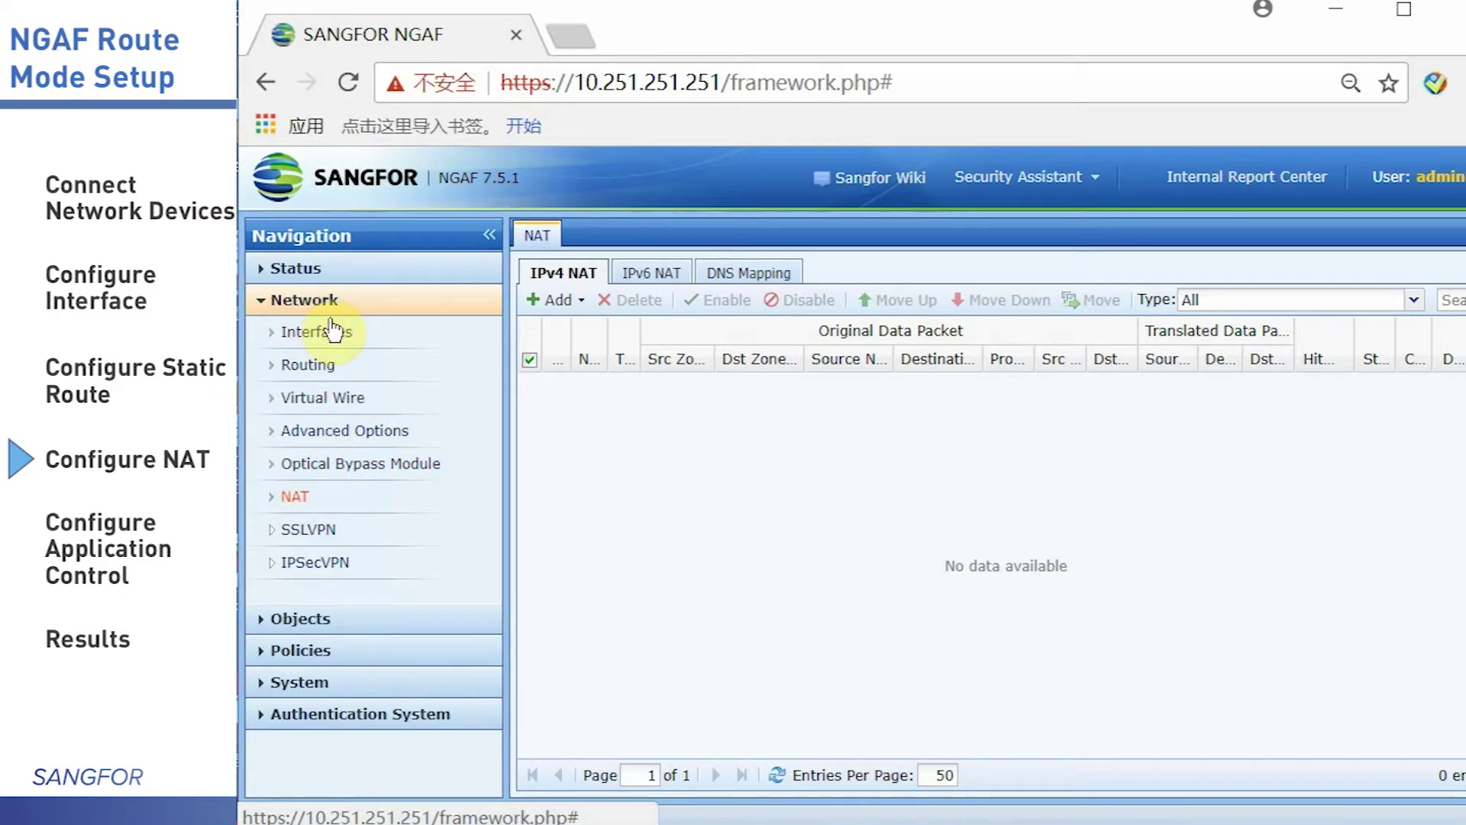
Add a source NAT rule from zone TRUST to UTRUST, translating to the egress interface address.
click(547, 303)
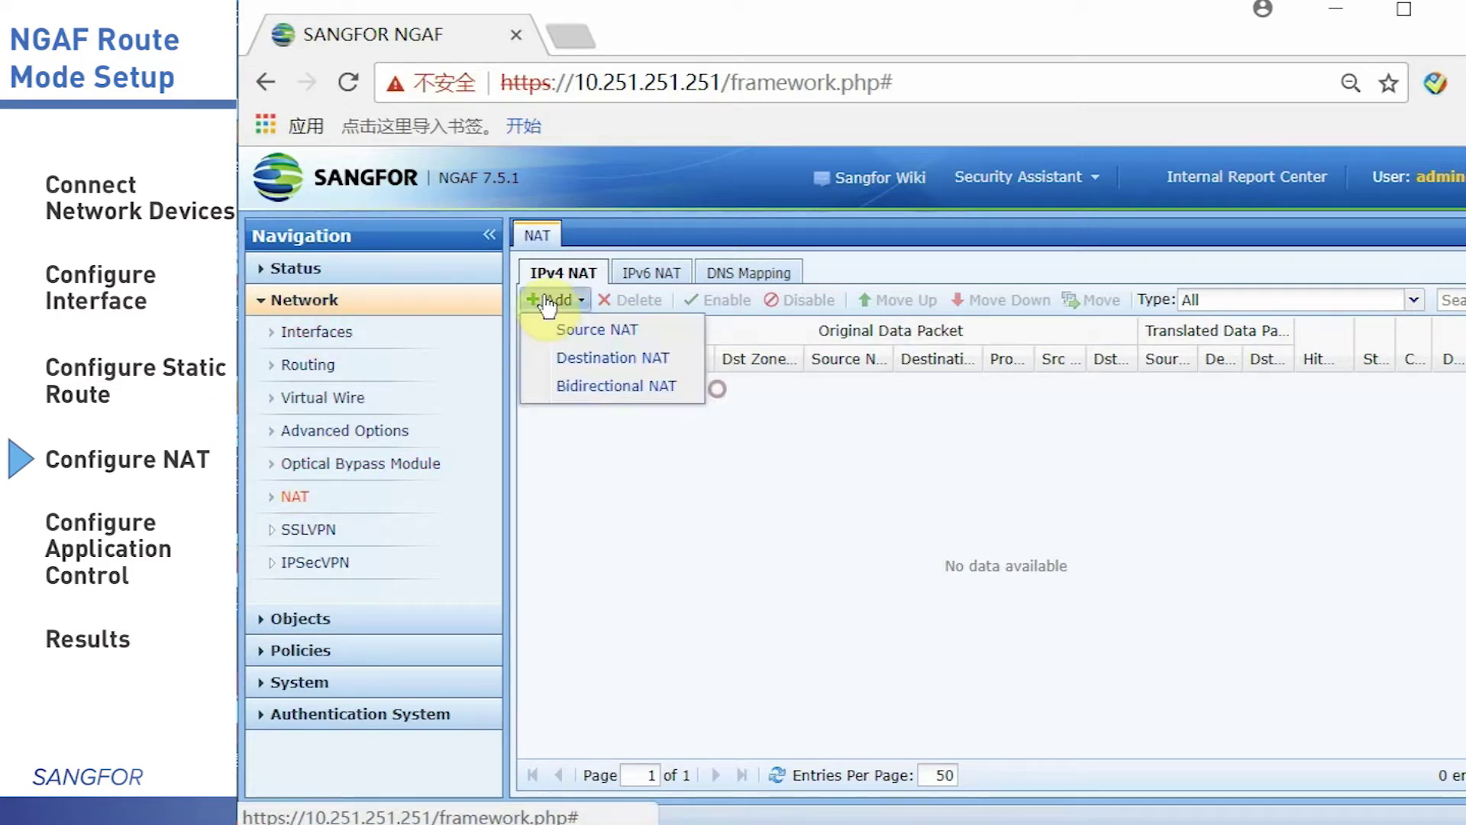
click(597, 329)
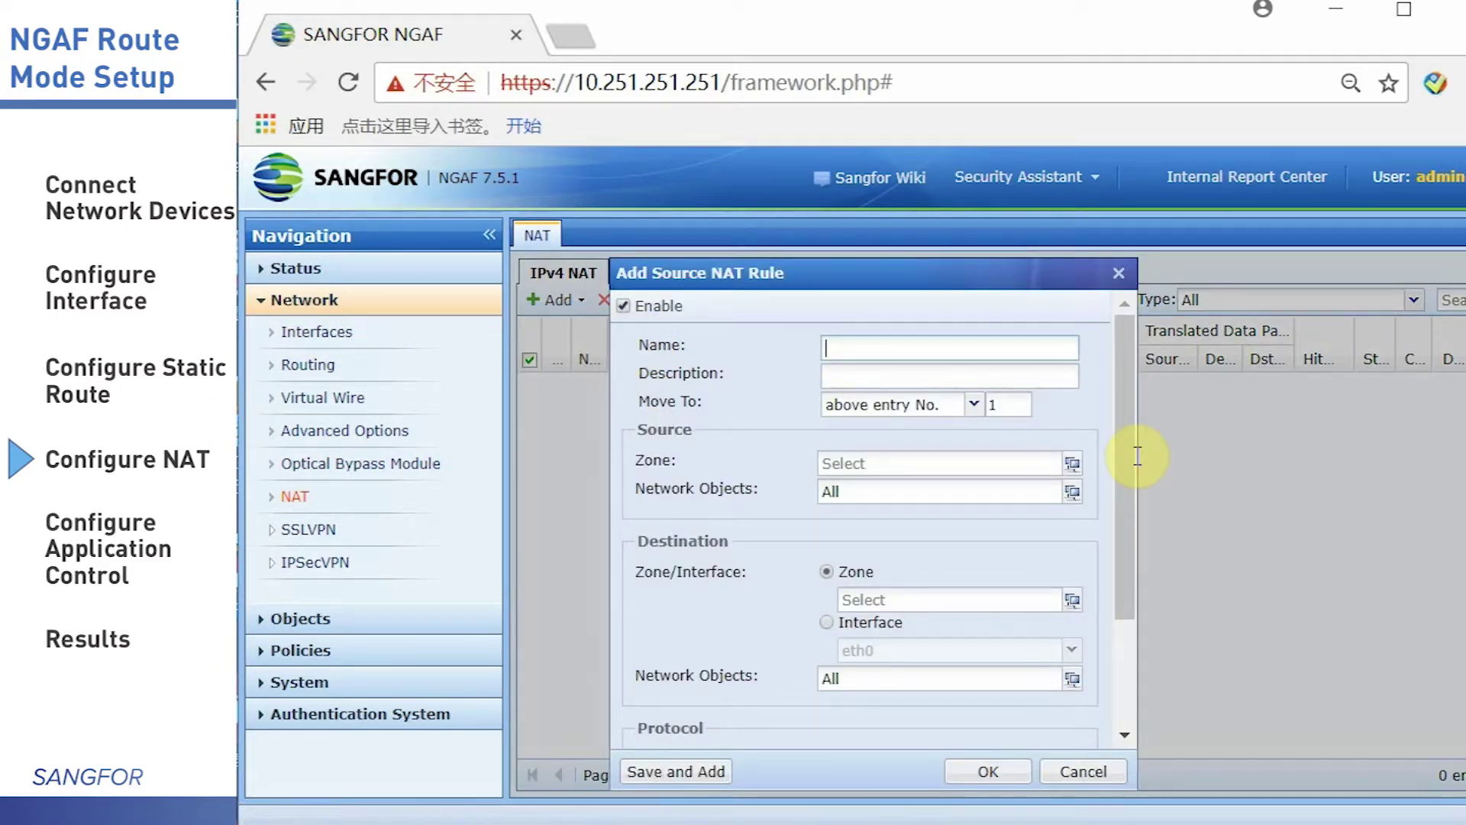
text(NAT)
click(899, 458)
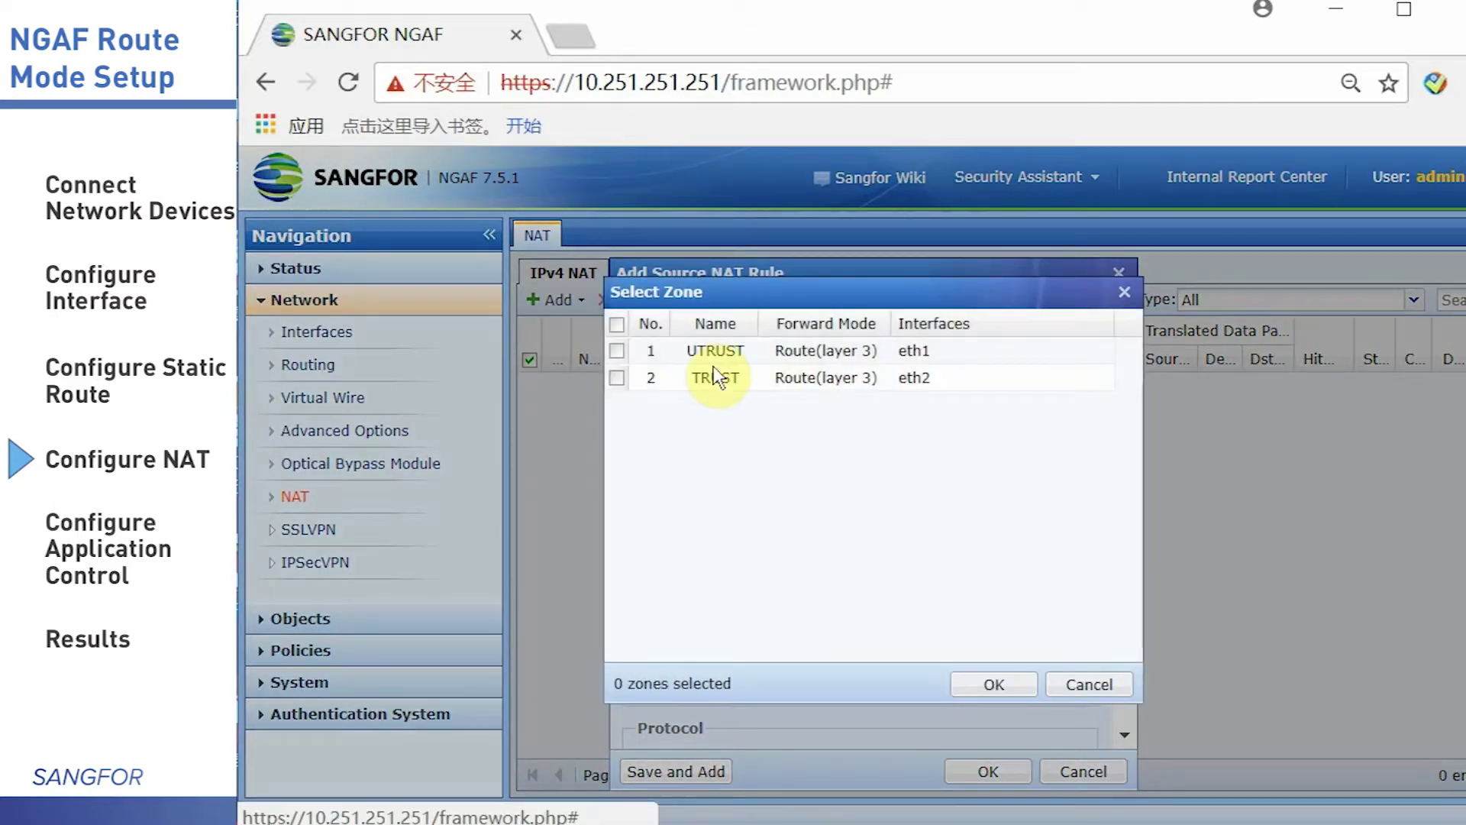
click(616, 378)
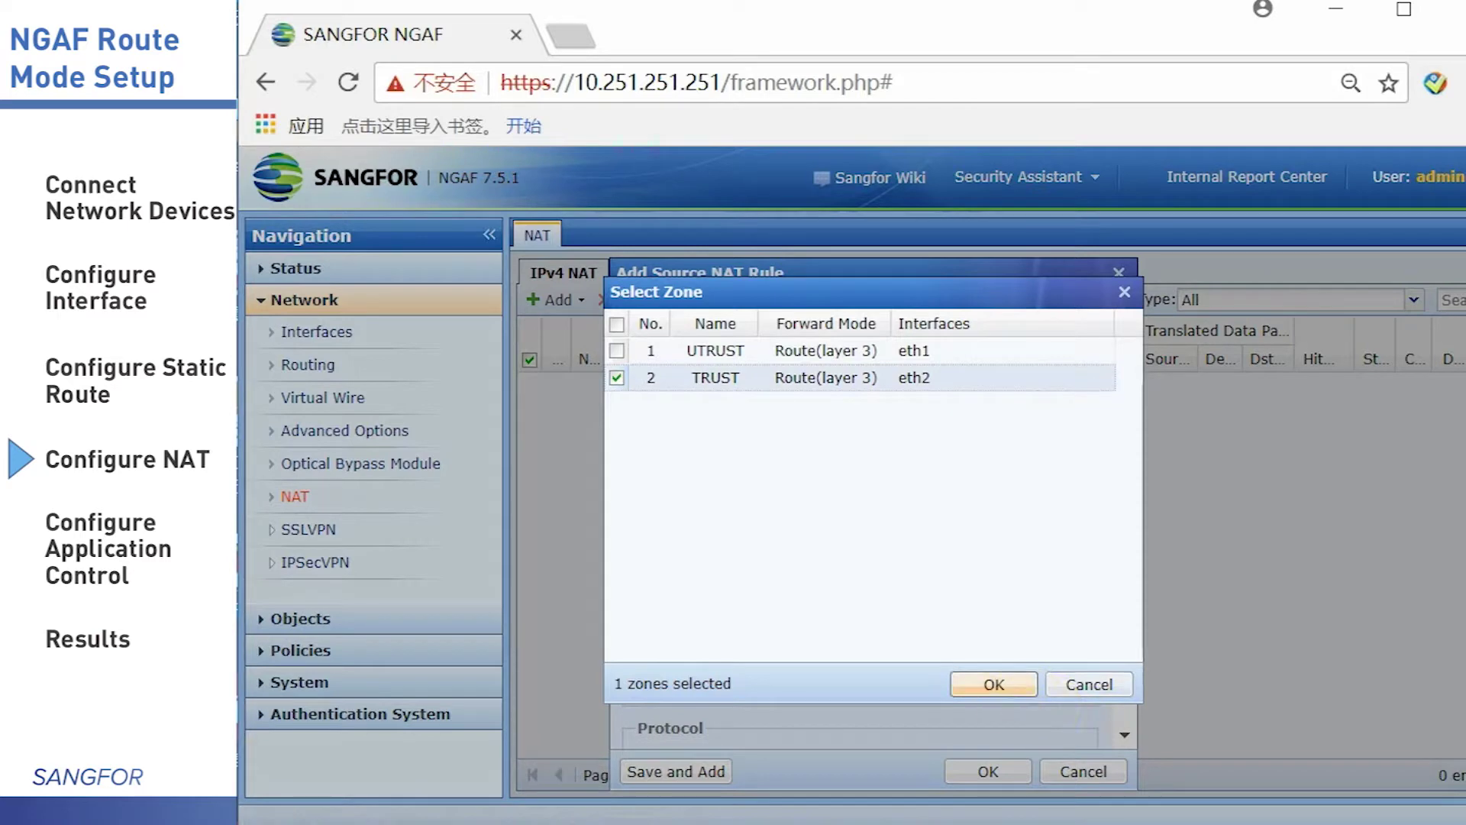
click(994, 684)
click(924, 601)
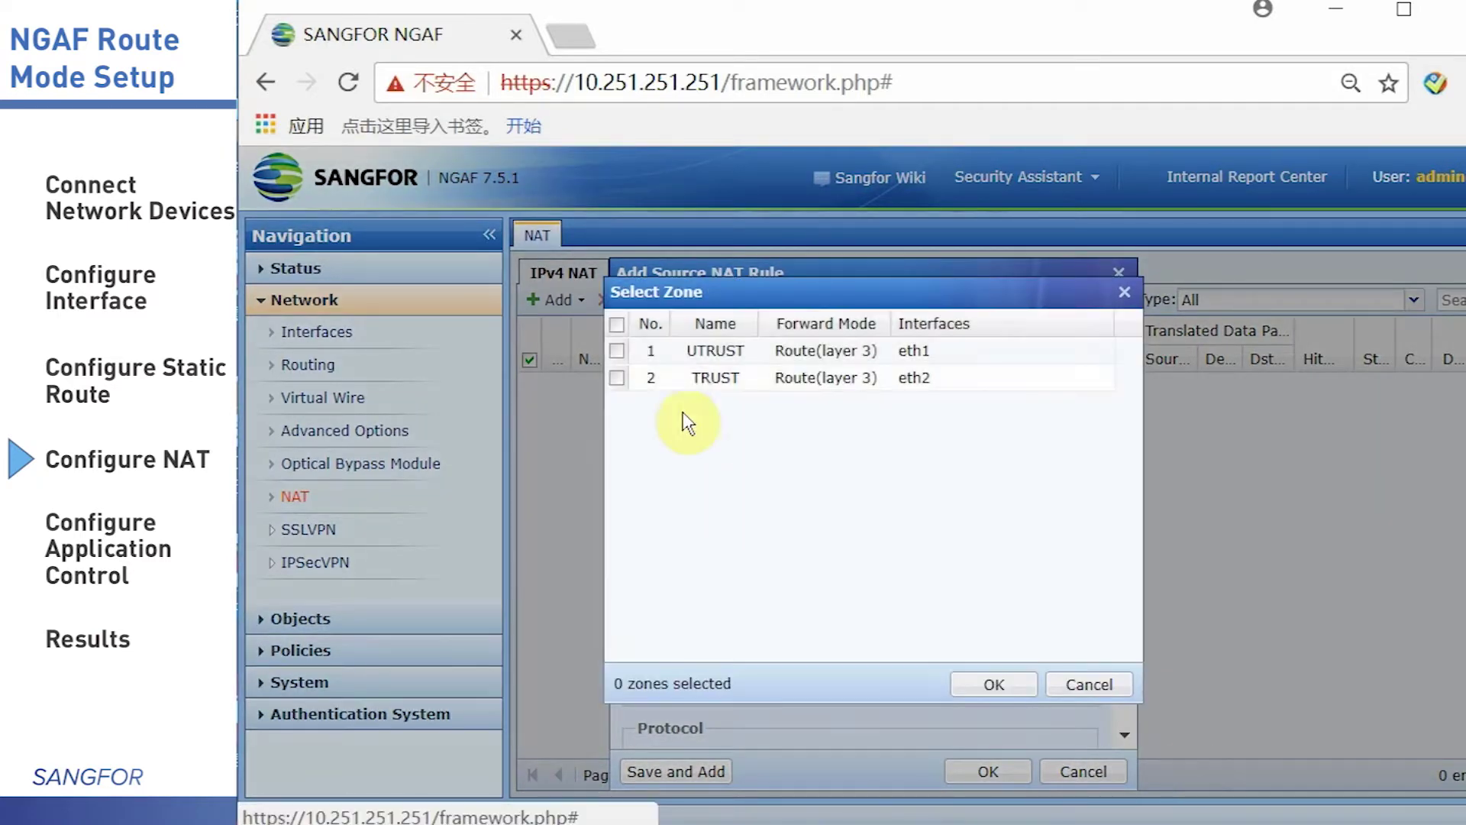
click(616, 350)
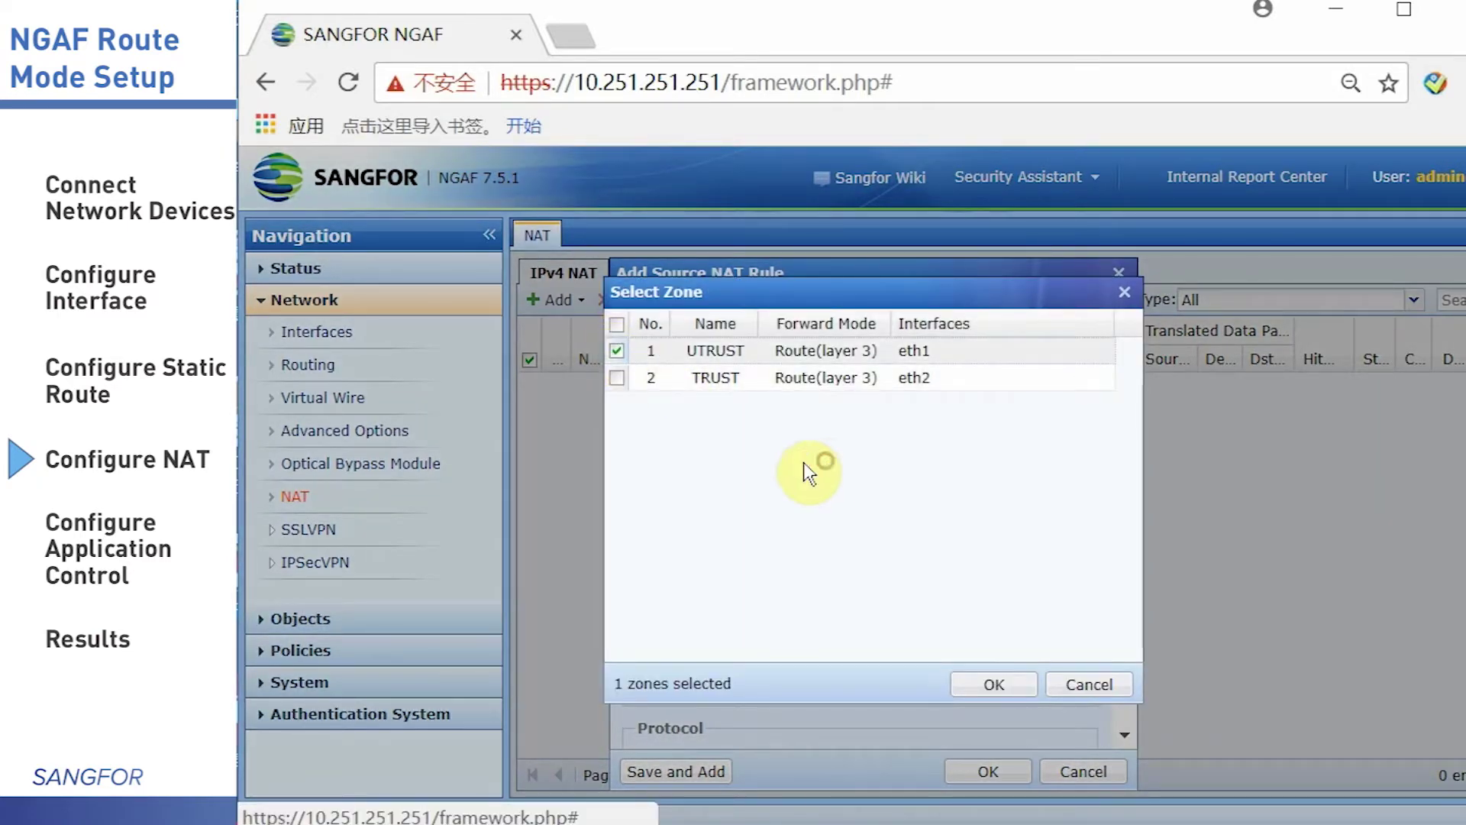
click(1000, 687)
scroll(938, 648, down, 3)
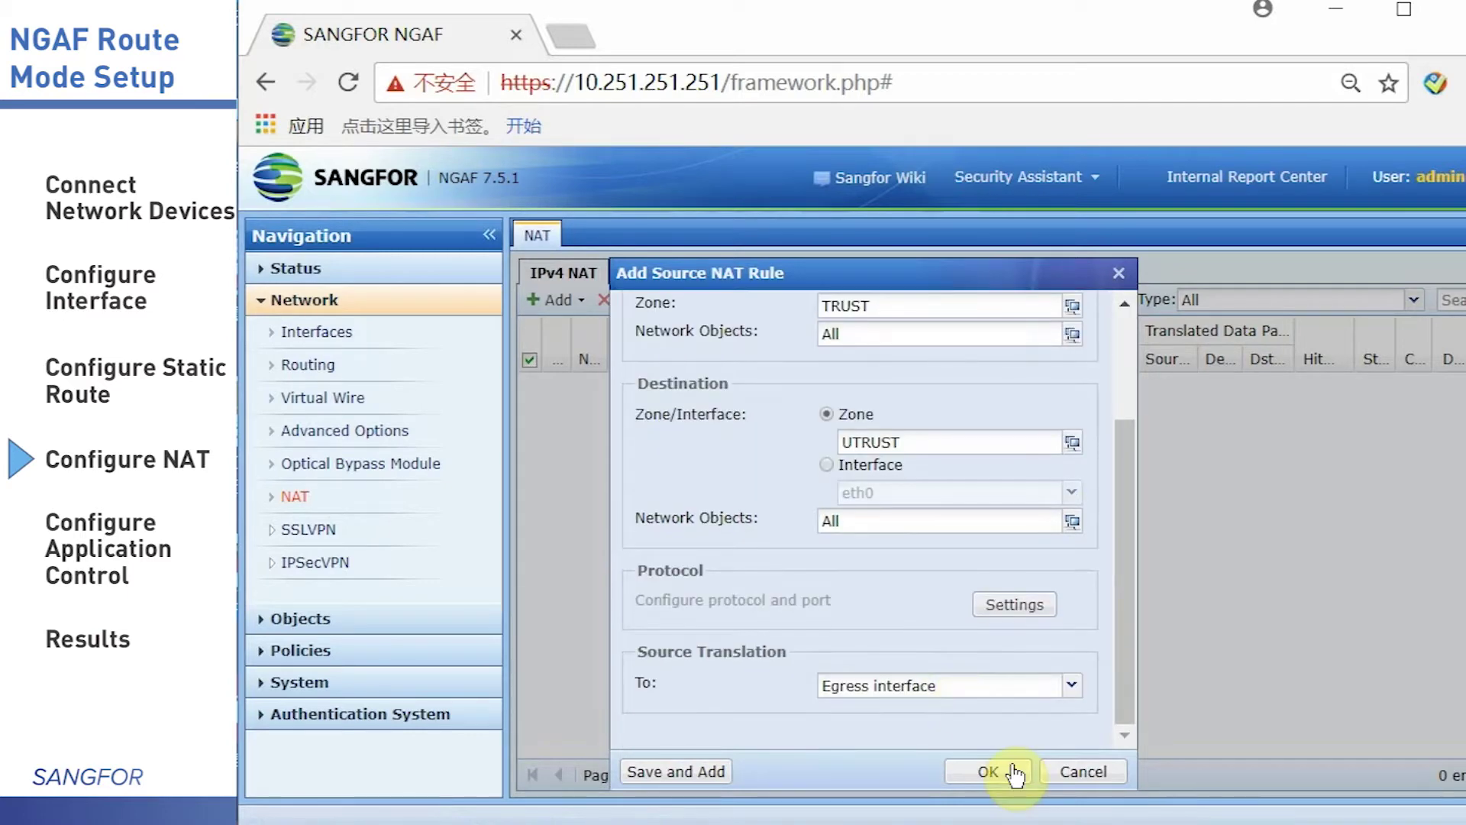
click(987, 771)
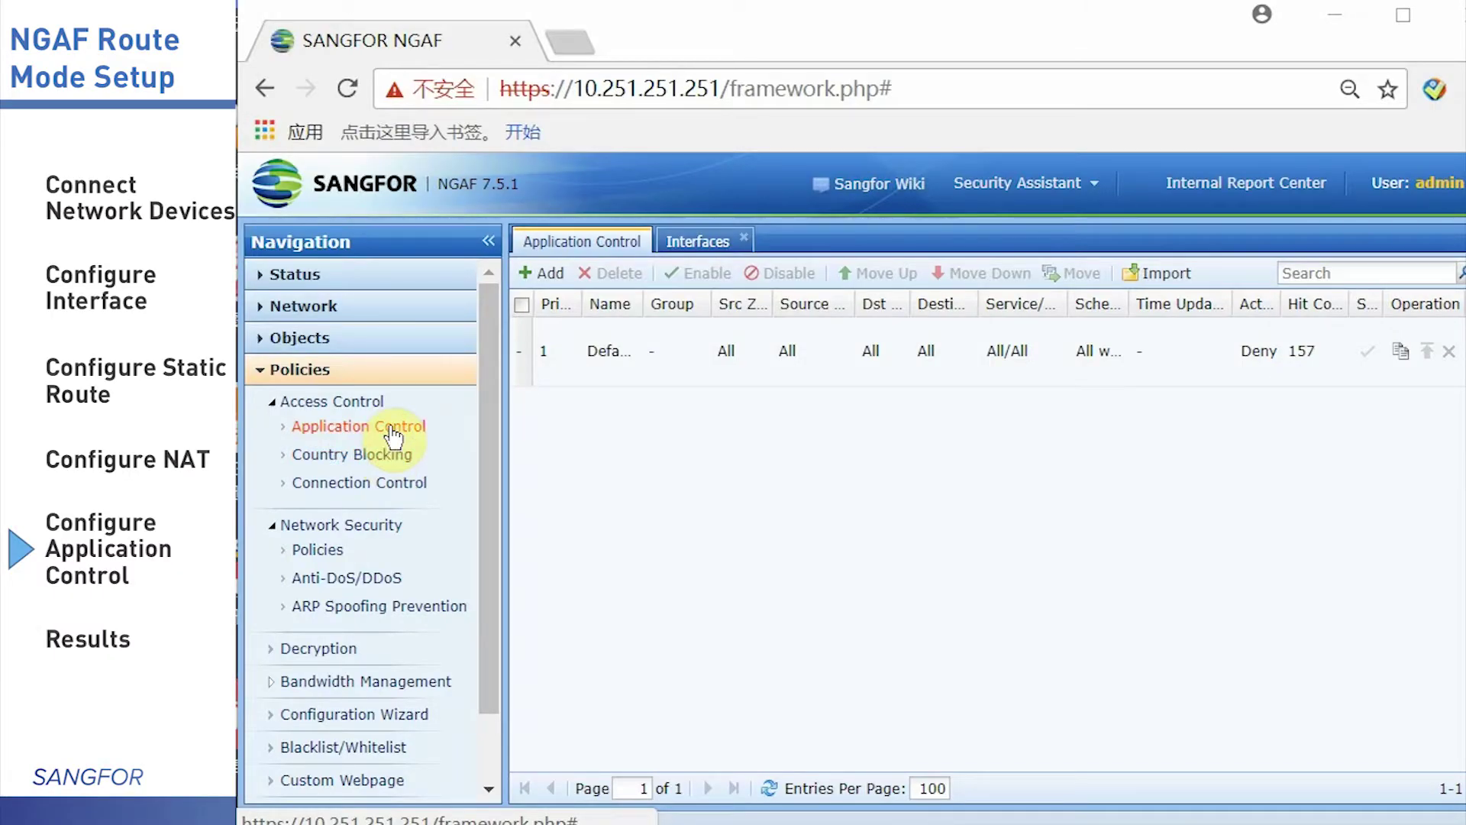
Name the new policy 'Internet' with source network object All and source zones UTRUST and TRUST.
click(543, 274)
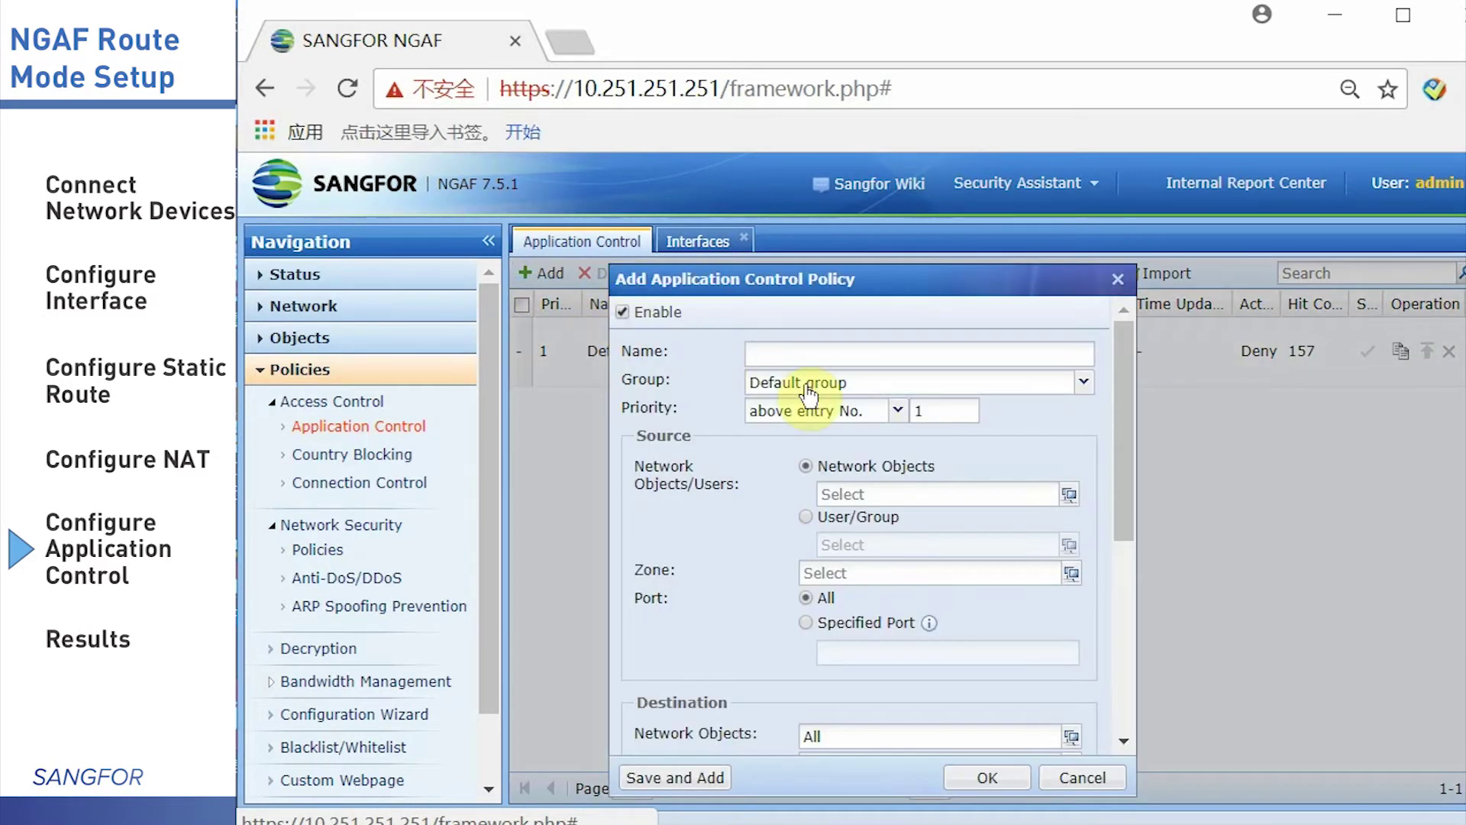
click(803, 355)
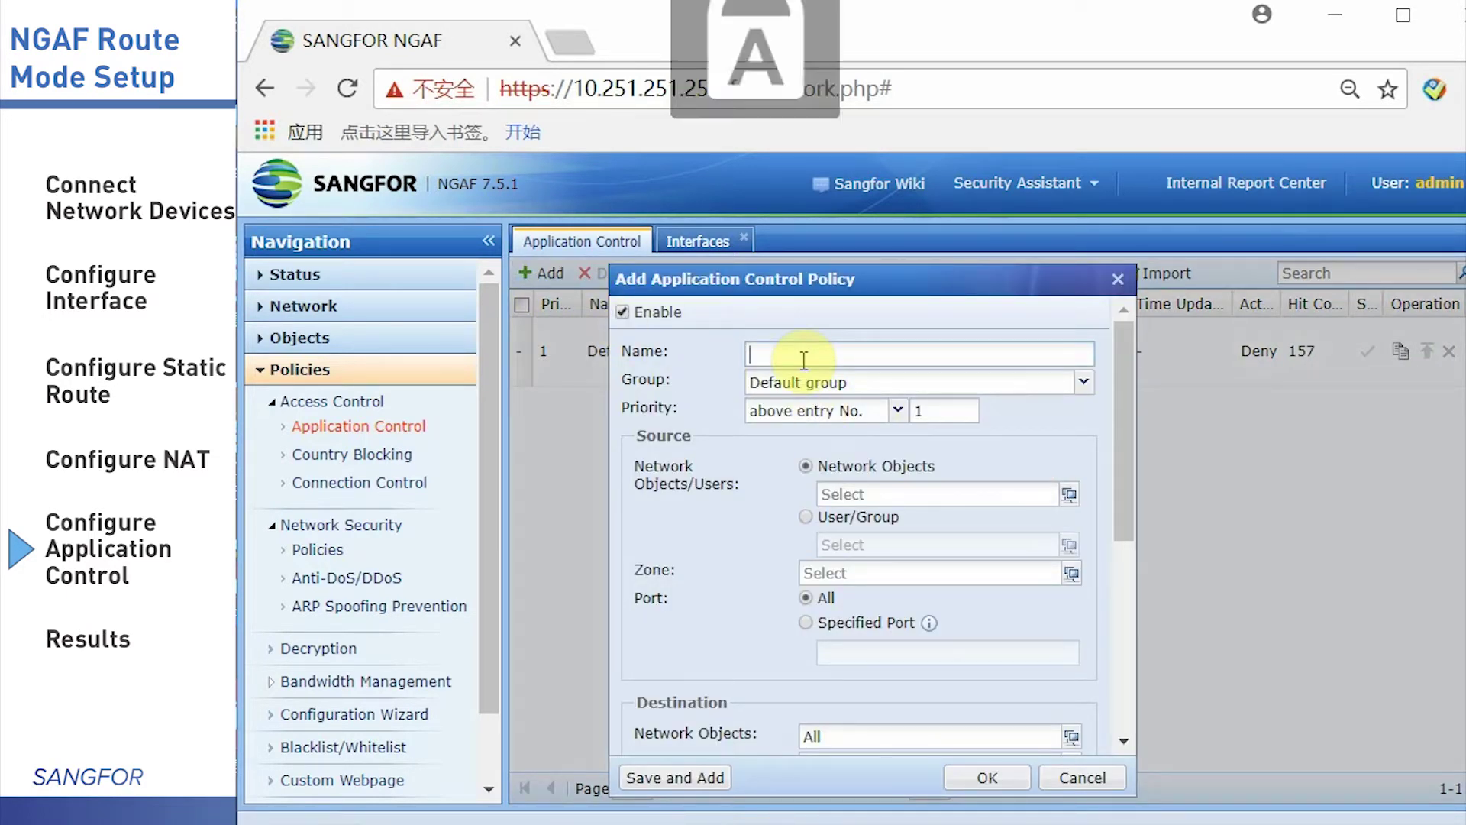
text(Internet)
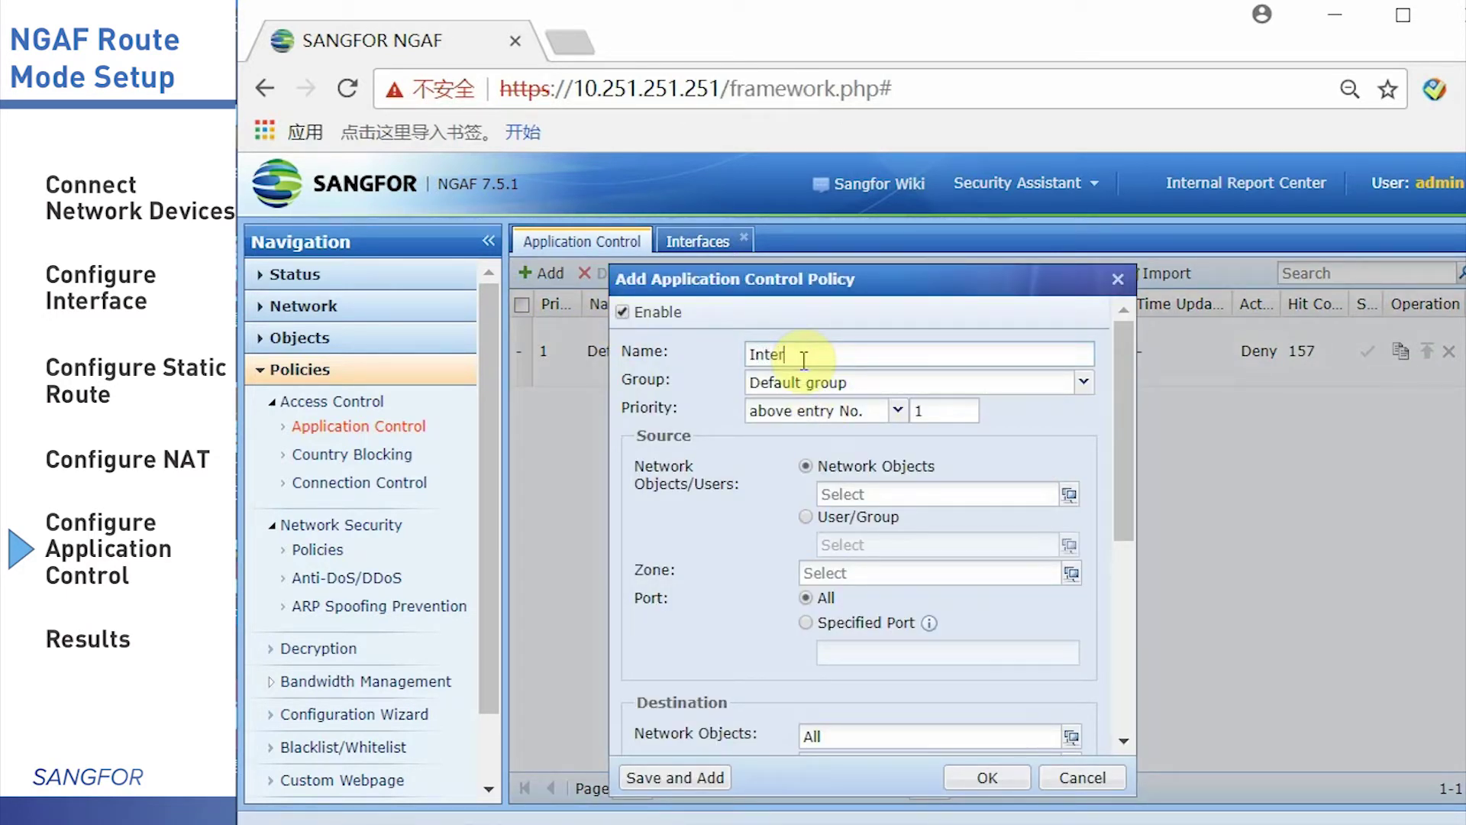
click(836, 495)
click(575, 374)
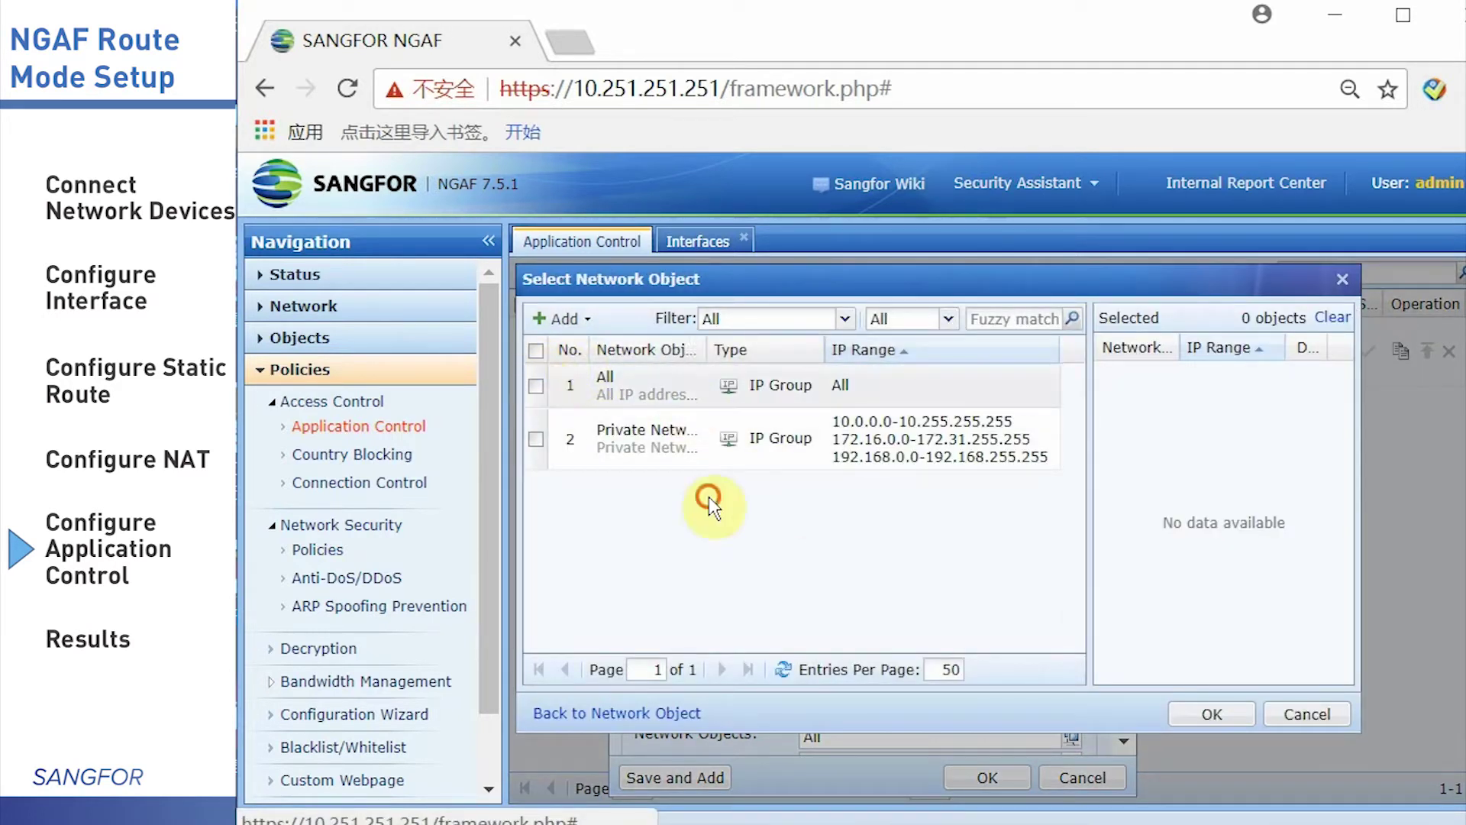
click(1206, 715)
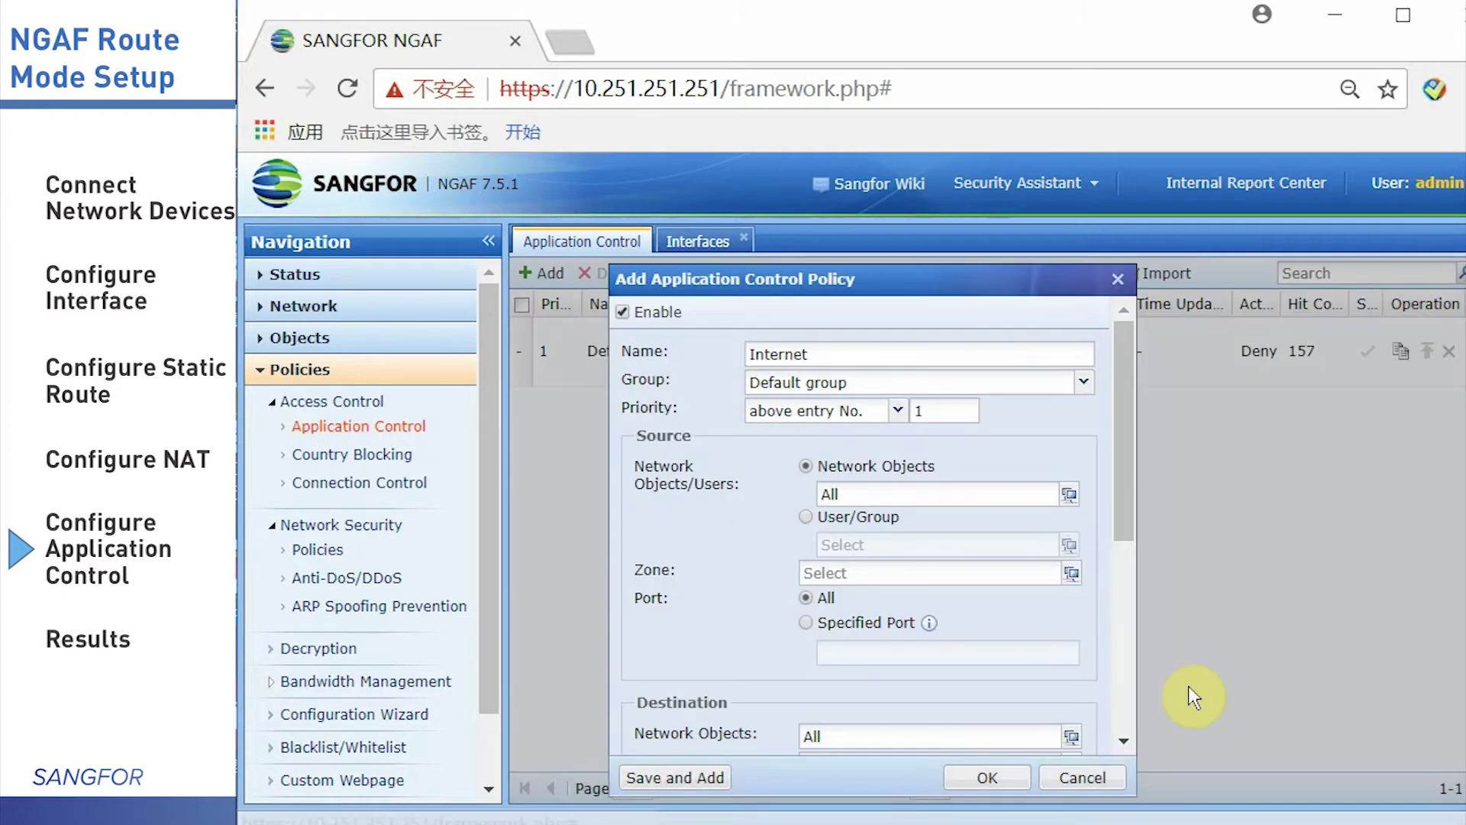
click(894, 589)
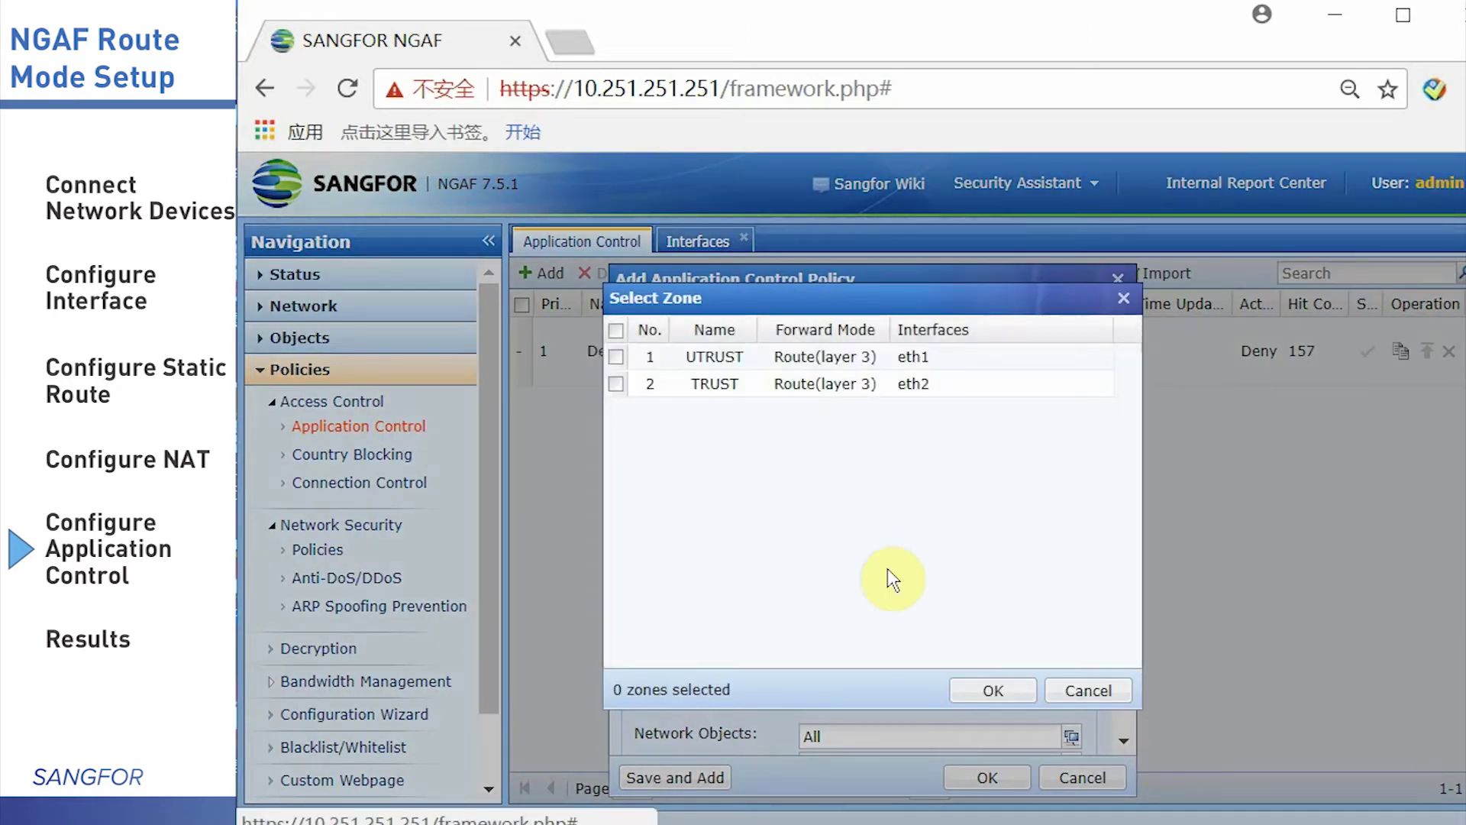
click(615, 330)
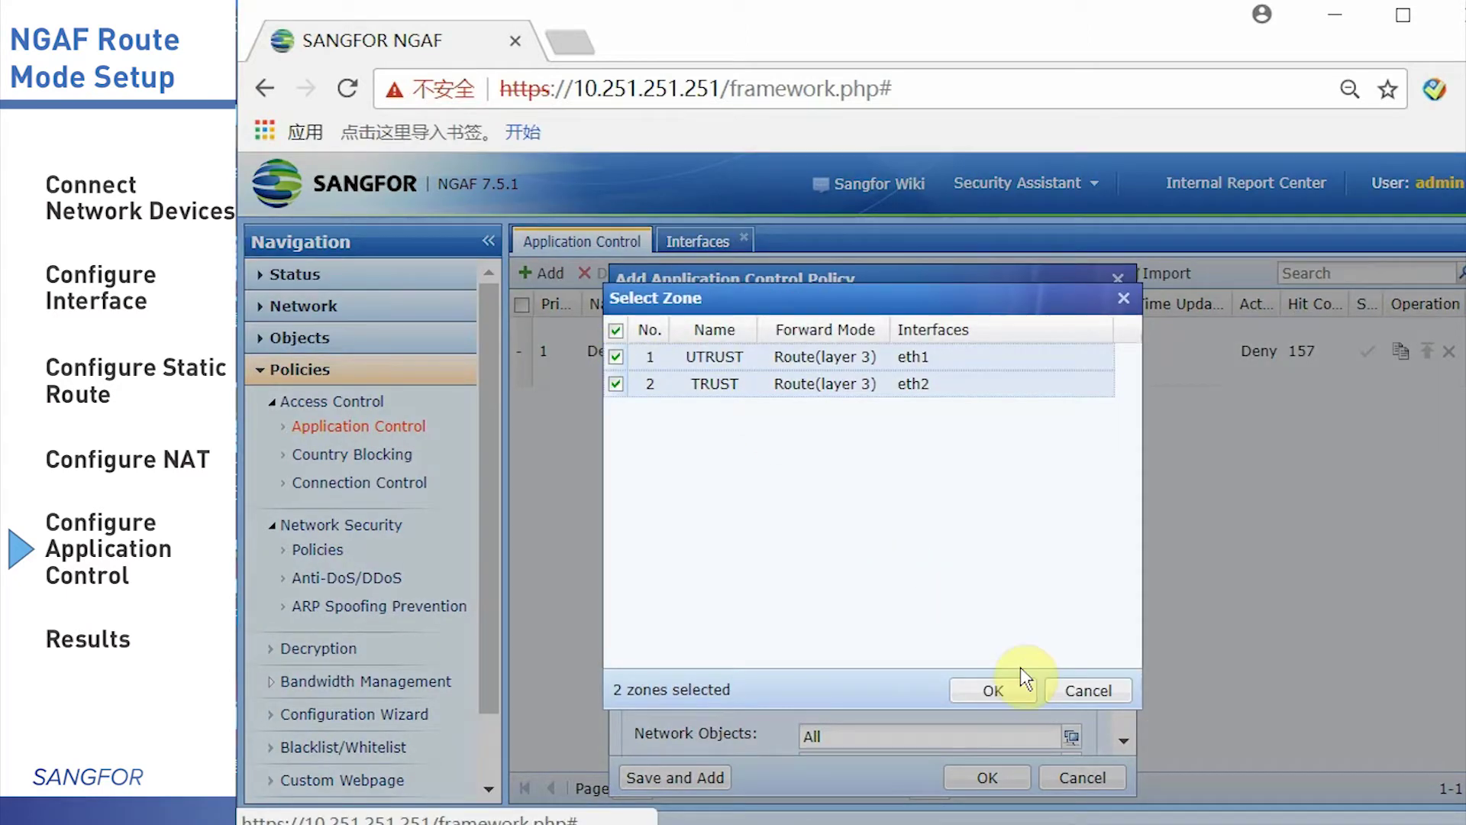
click(993, 690)
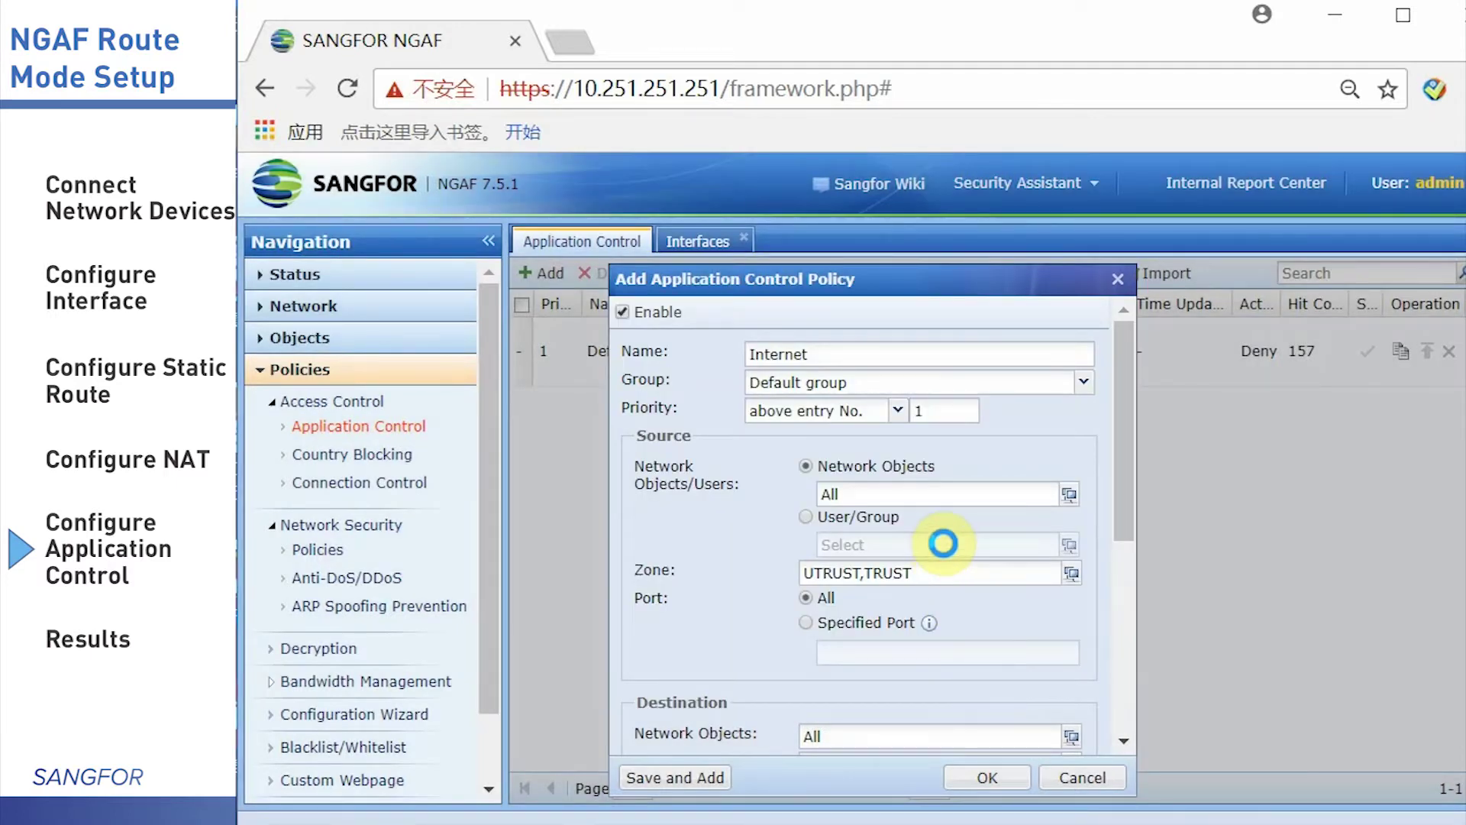
Set the policy's destination zone to UTRUST and service to any, accepting the open-ports warning.
scroll(943, 543, down, 2)
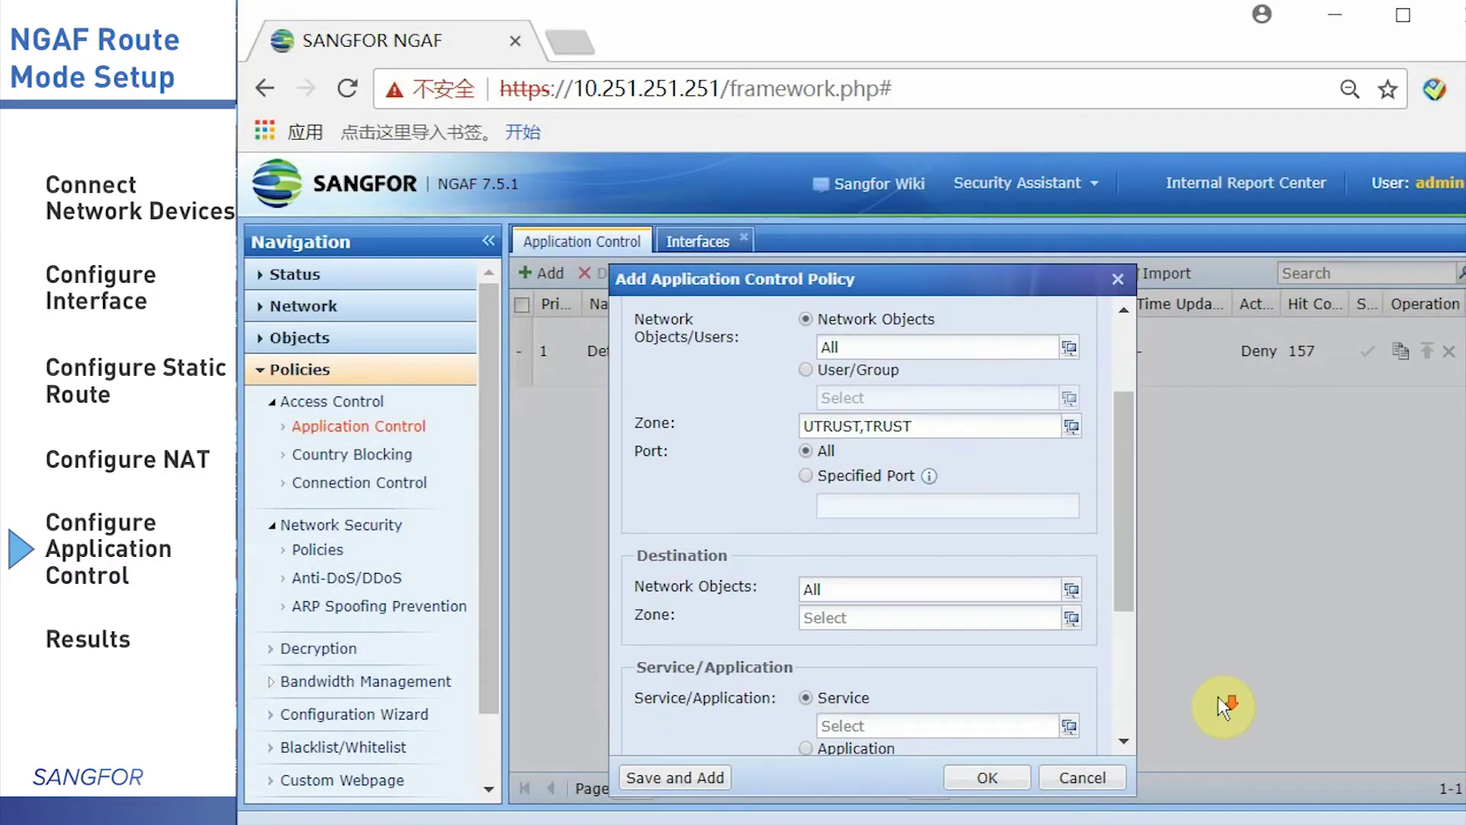
click(891, 623)
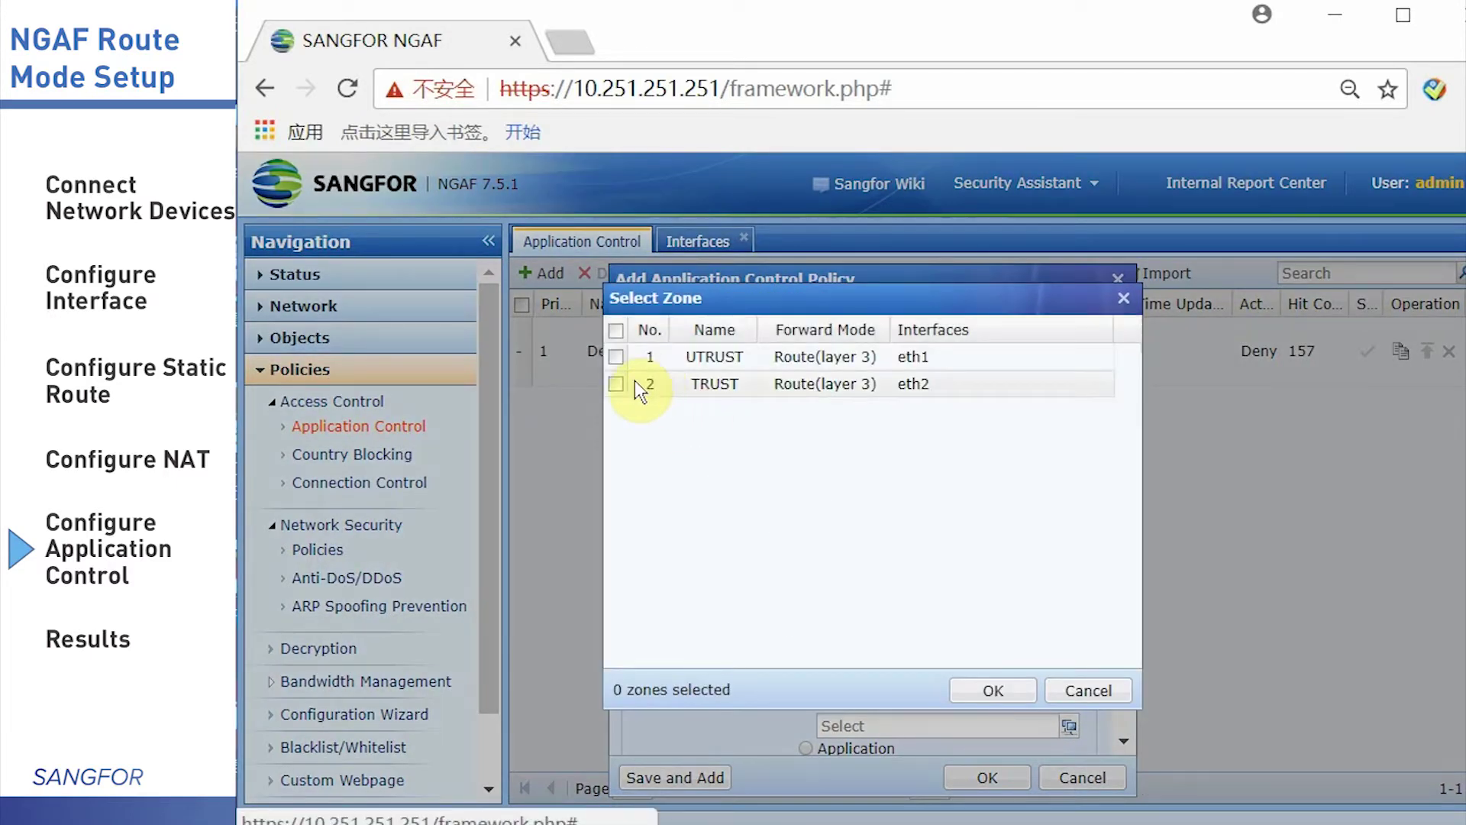
click(615, 356)
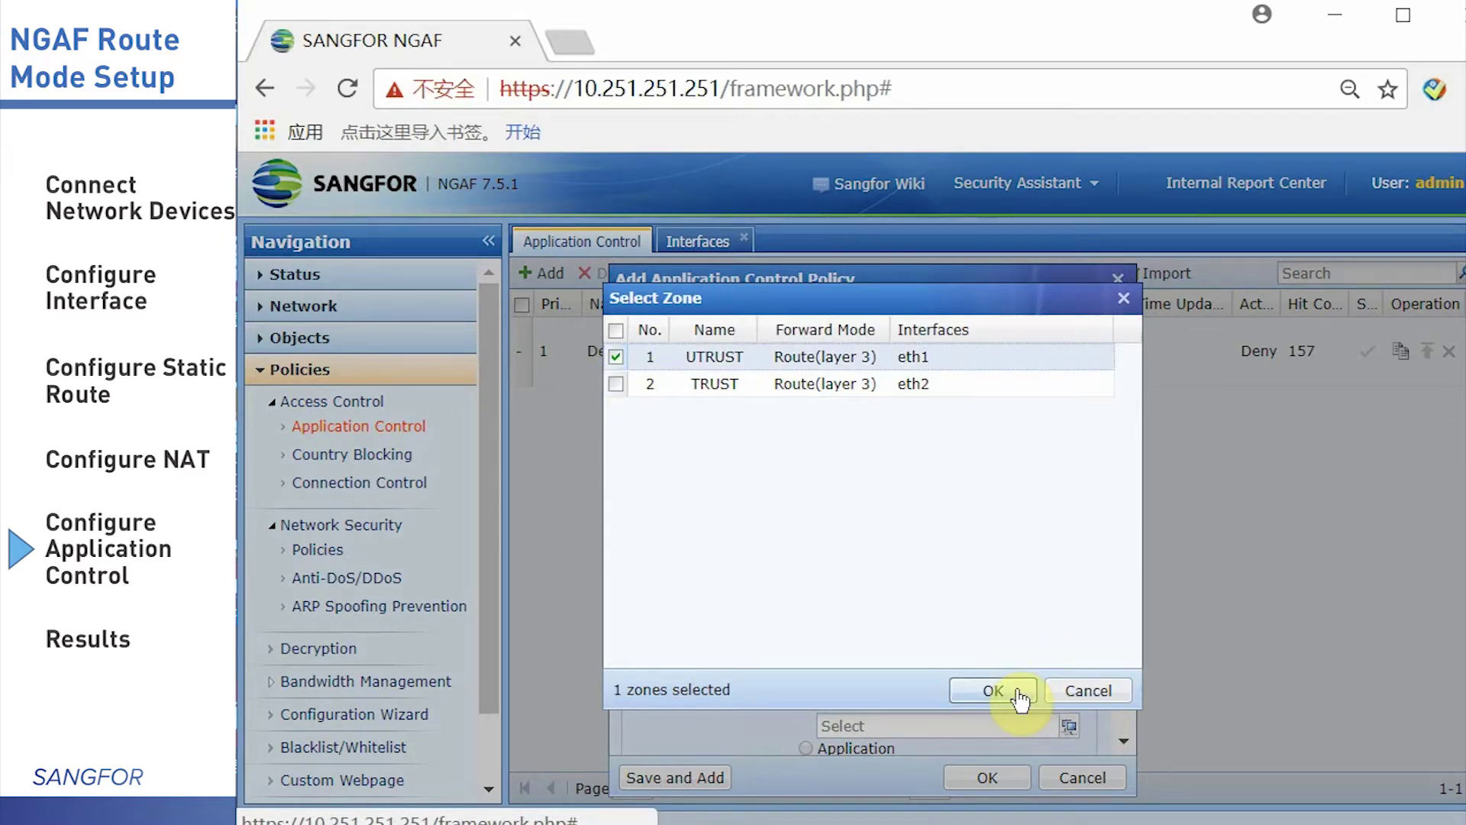
click(1015, 691)
scroll(954, 637, down, 2)
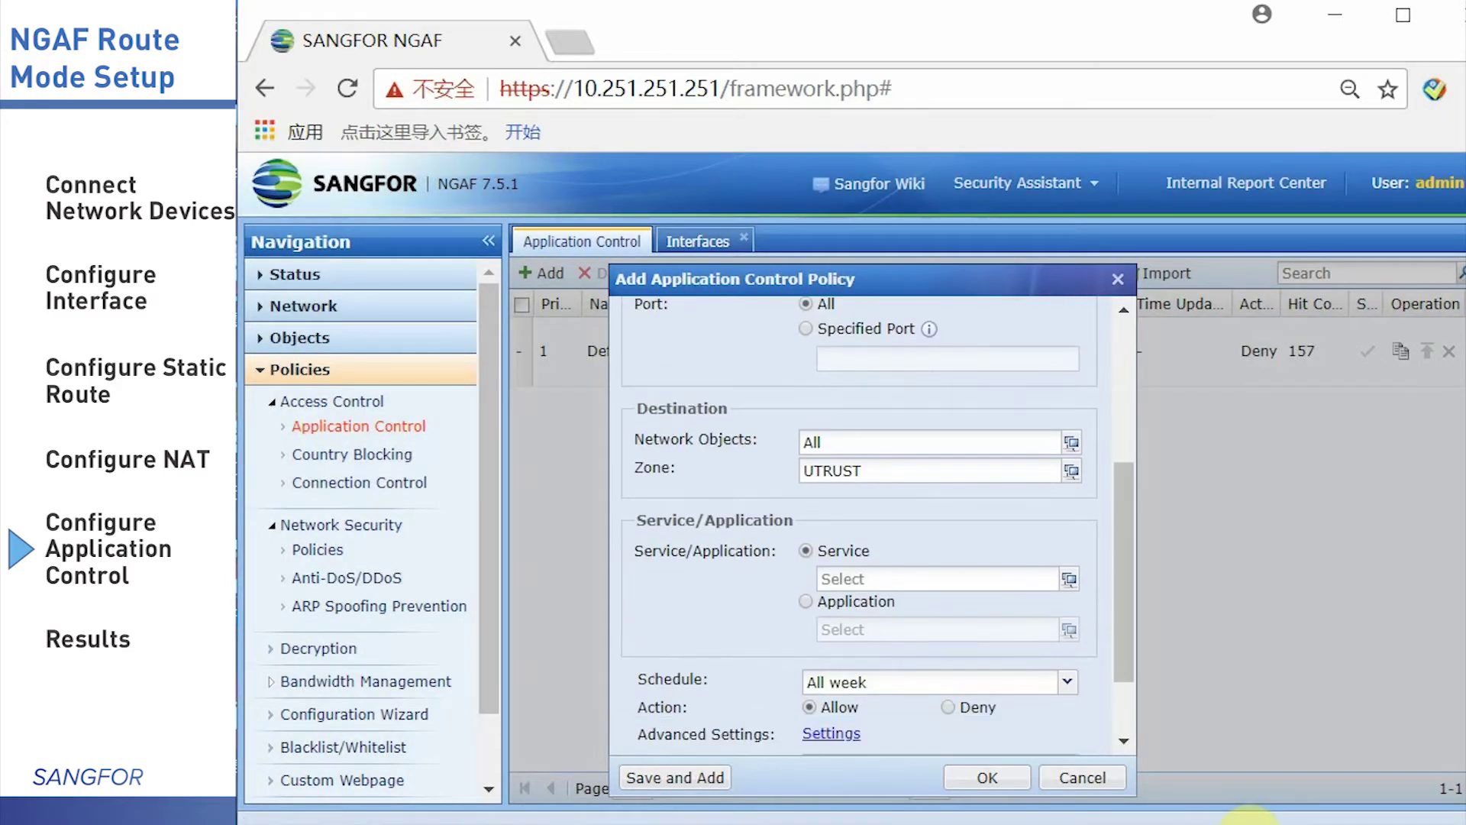
click(896, 579)
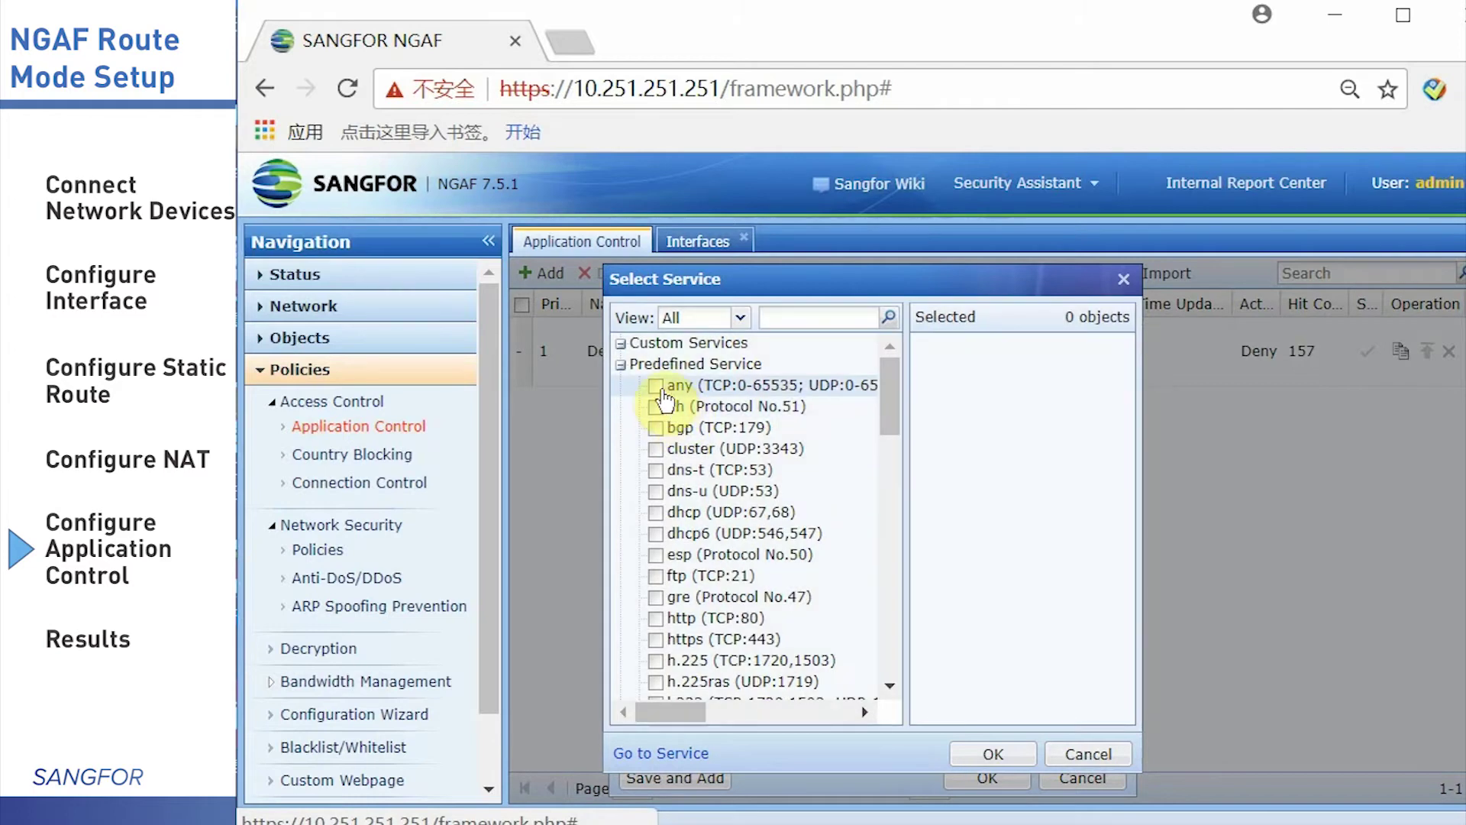
click(655, 386)
click(1002, 752)
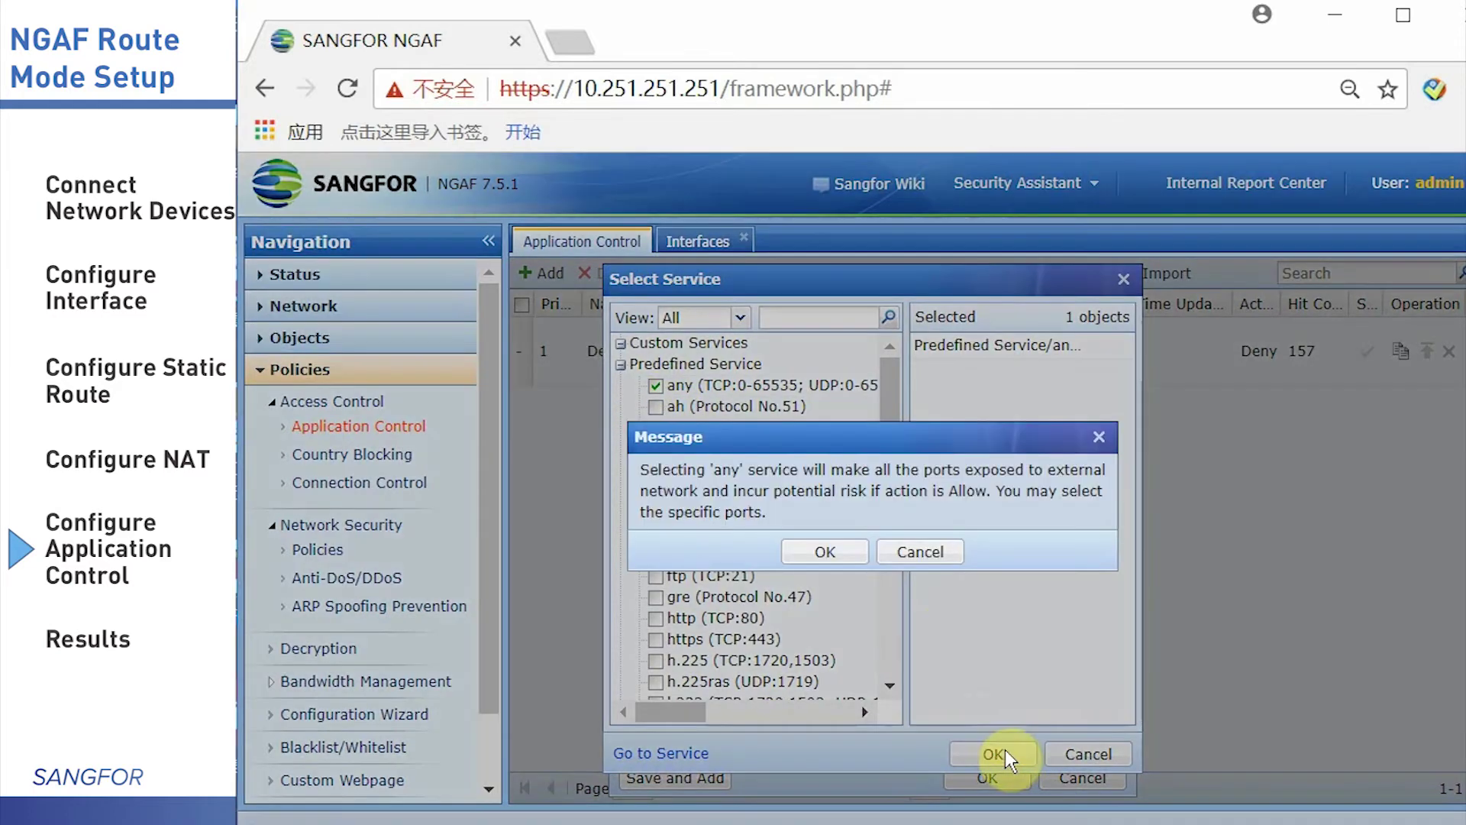
click(834, 550)
Try matching all applications, revert to the any service, and save the Internet policy.
click(866, 602)
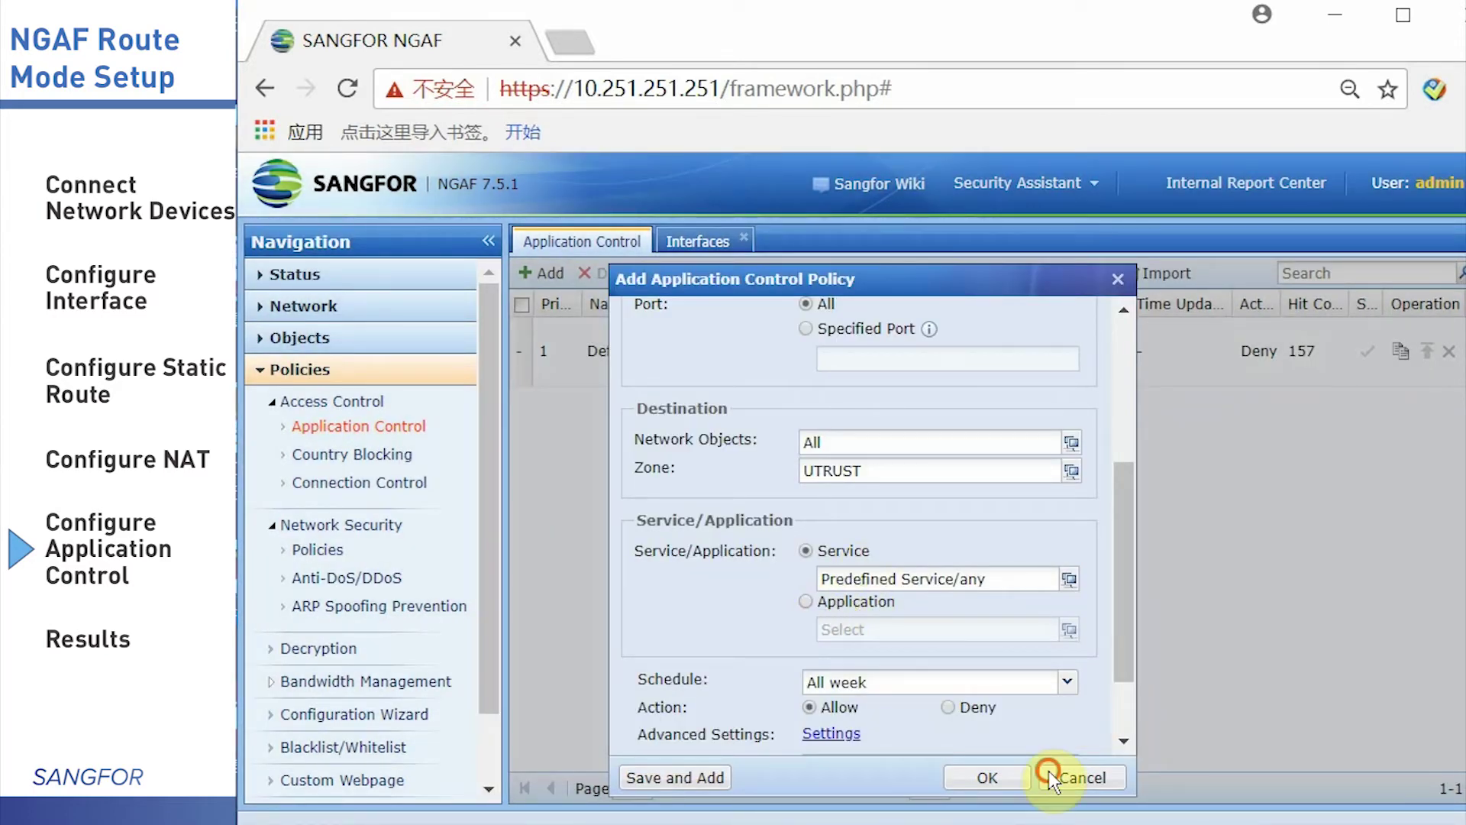
click(937, 629)
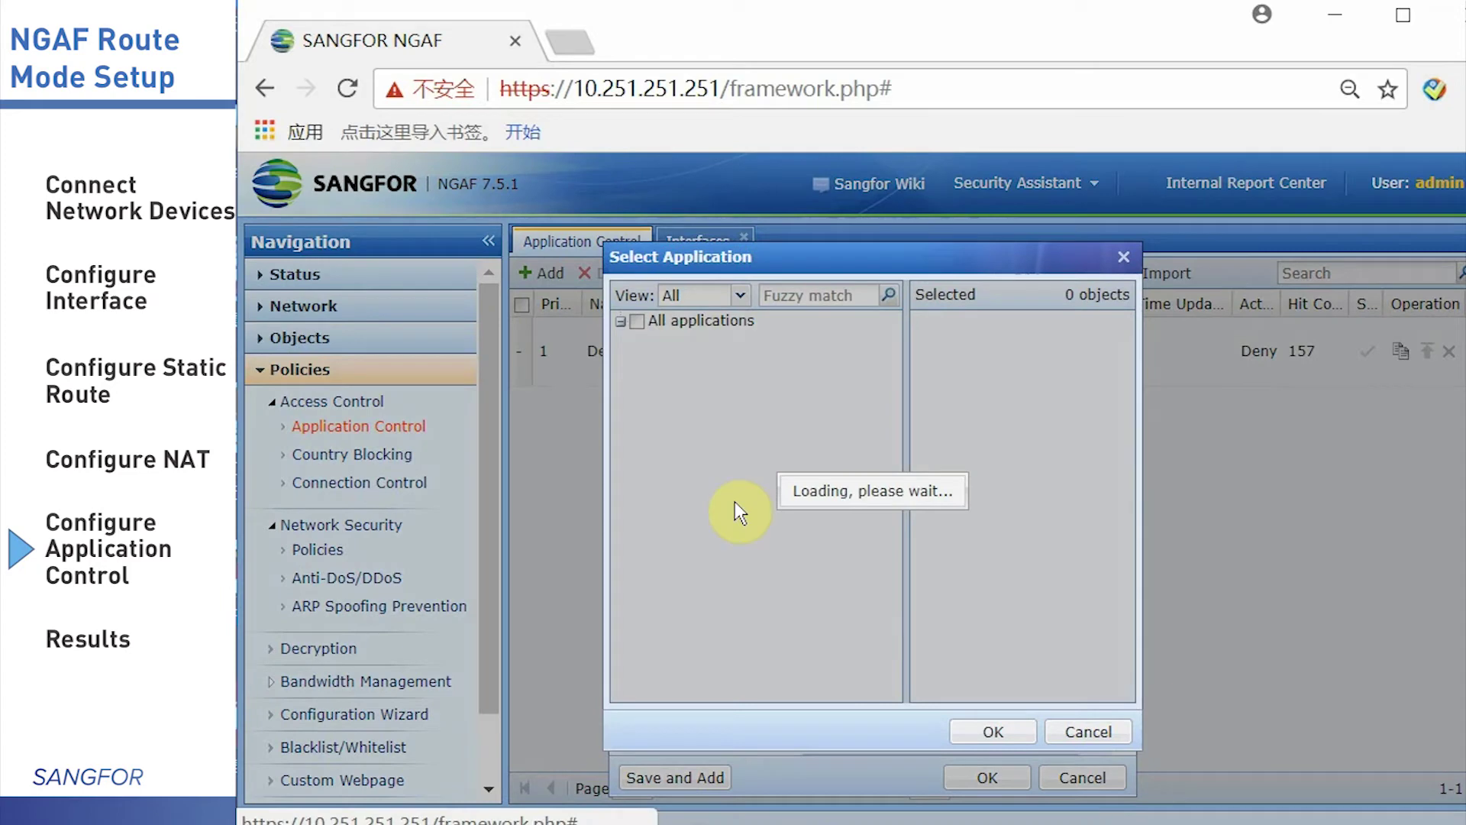
click(637, 320)
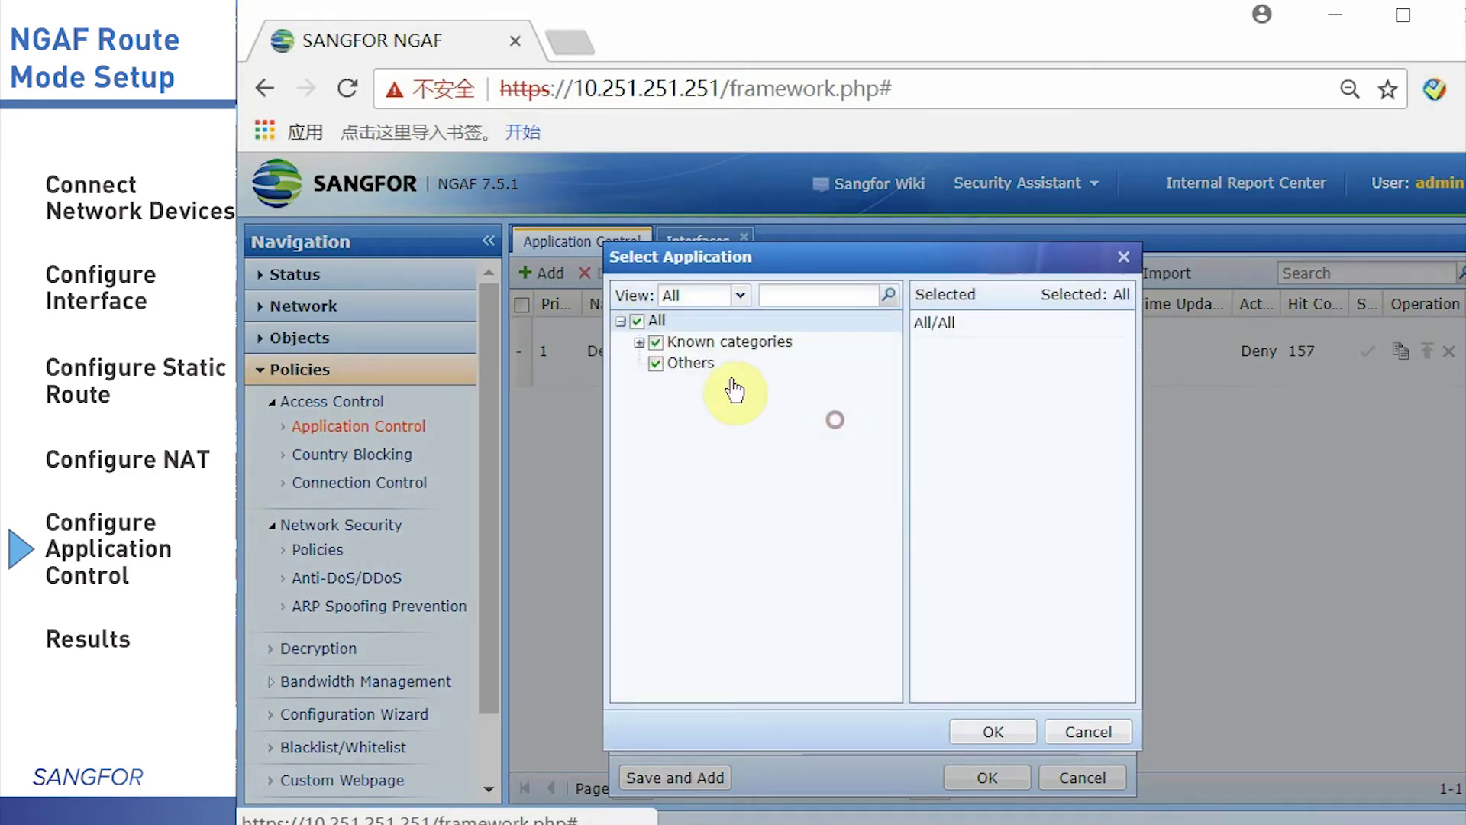
click(993, 732)
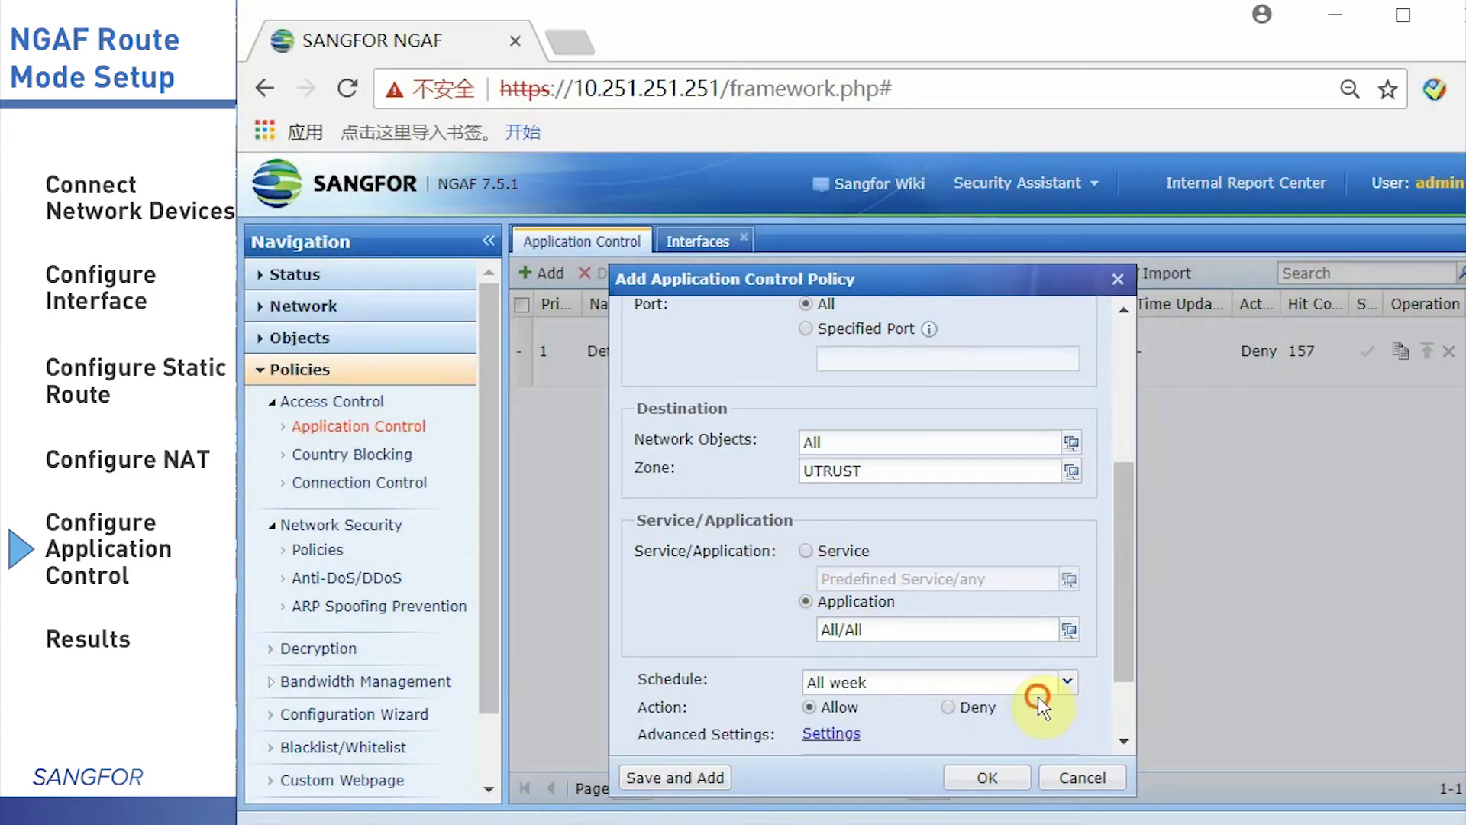
click(806, 550)
scroll(1221, 691, down, 2)
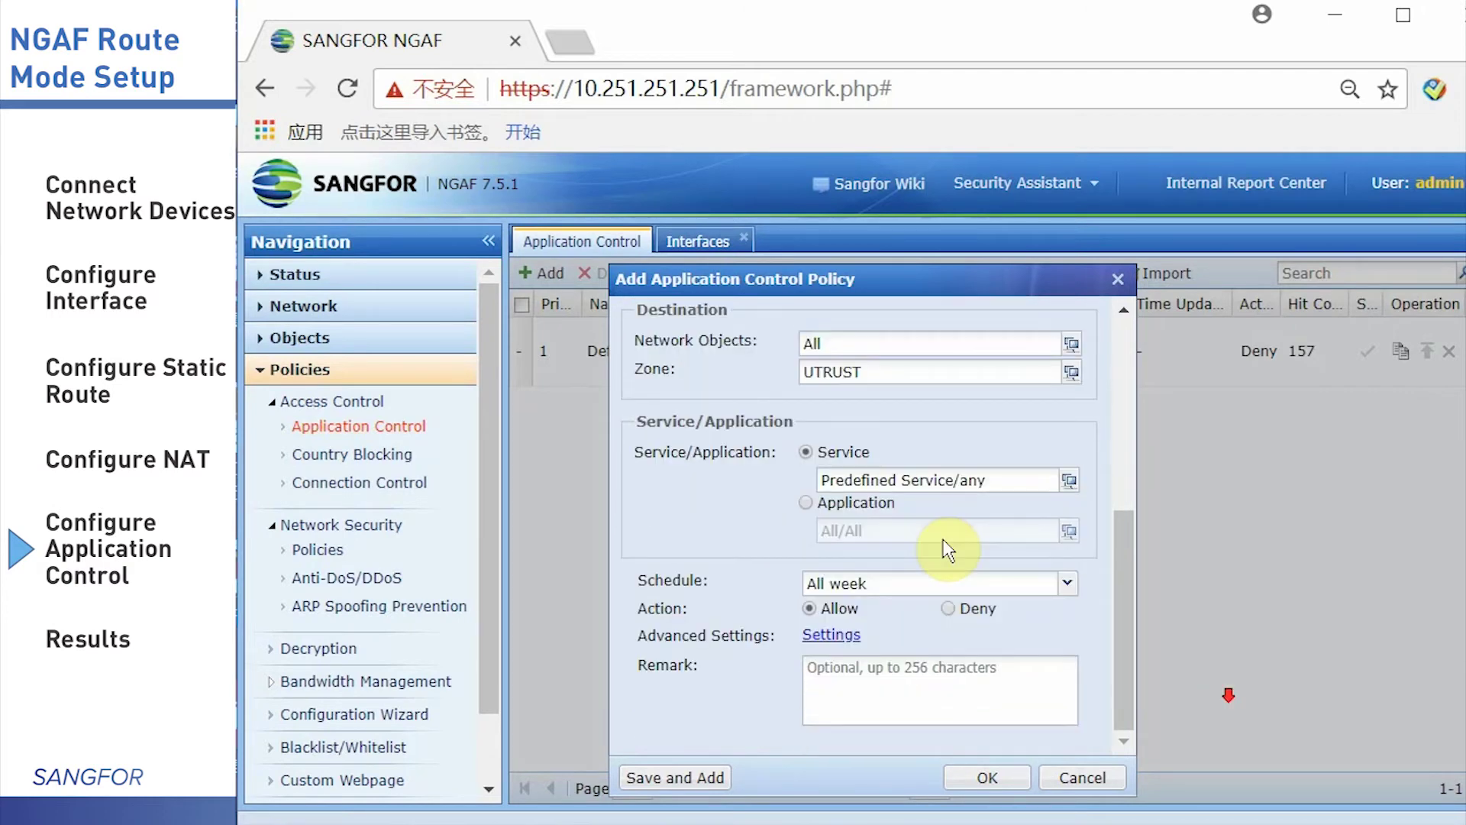
click(990, 777)
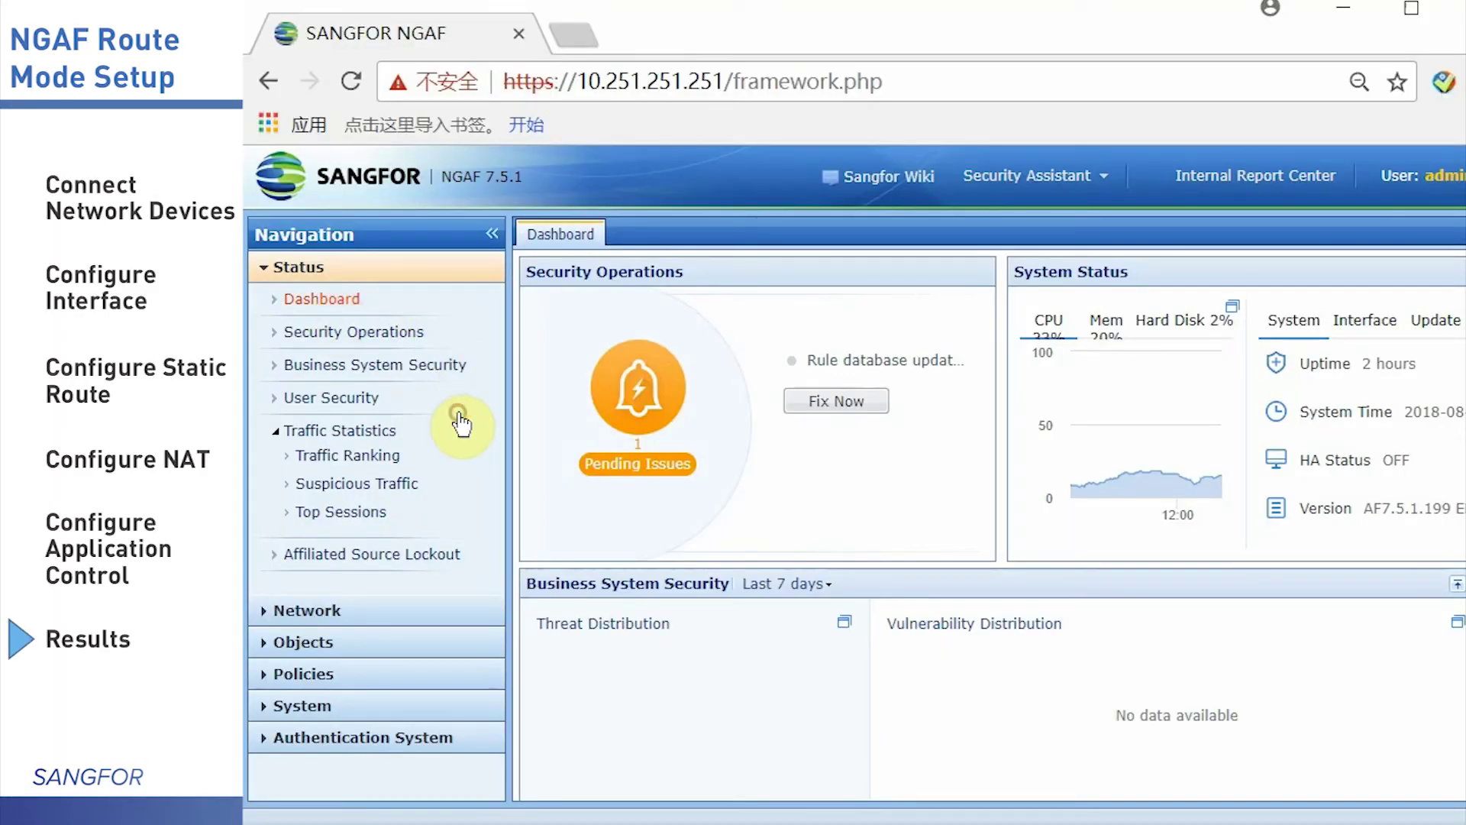
Open Status > Security Operations to view the pending rule database issue.
click(409, 333)
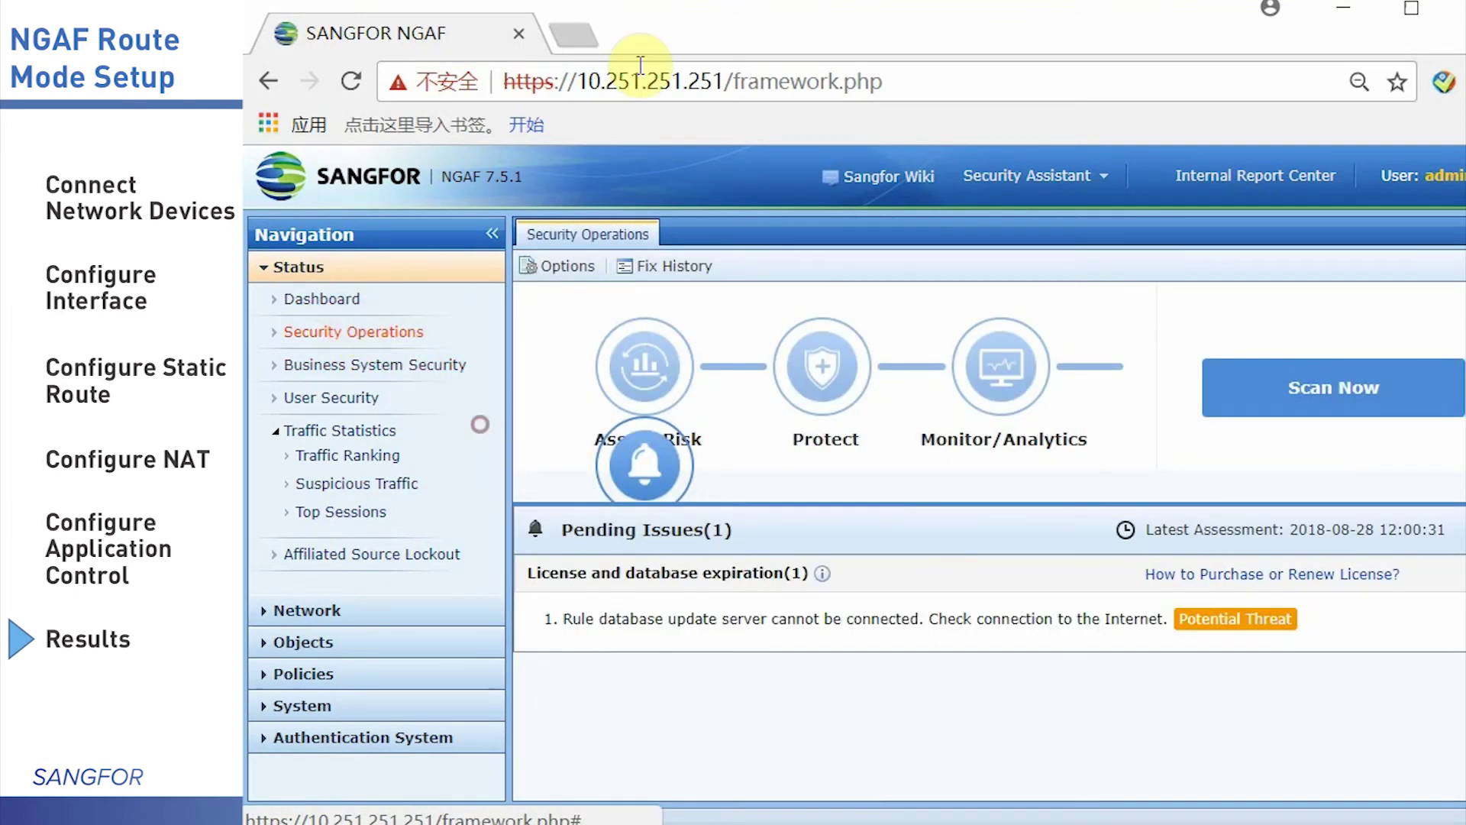
click(574, 41)
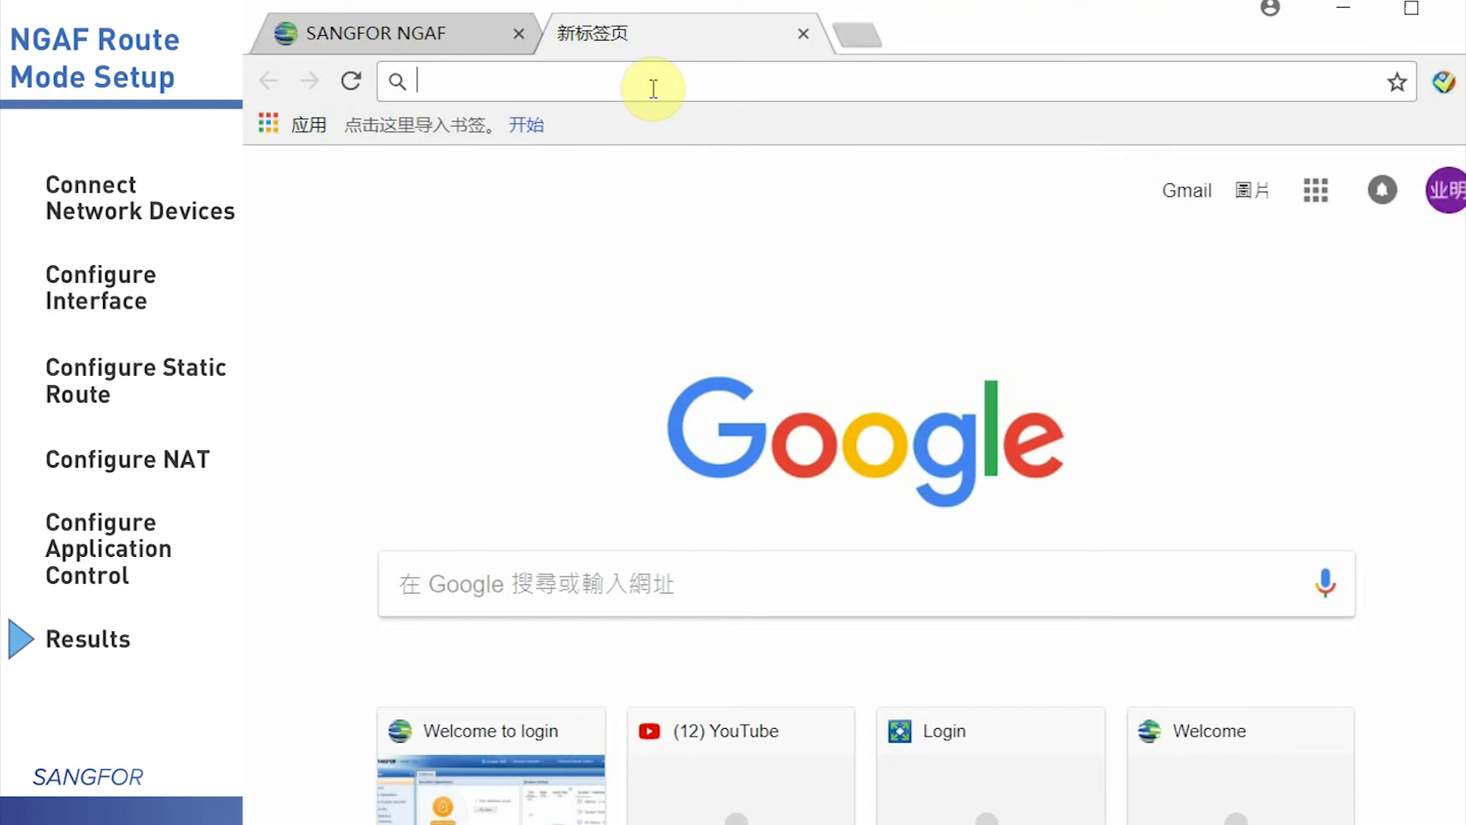
text(www.youtube.com)
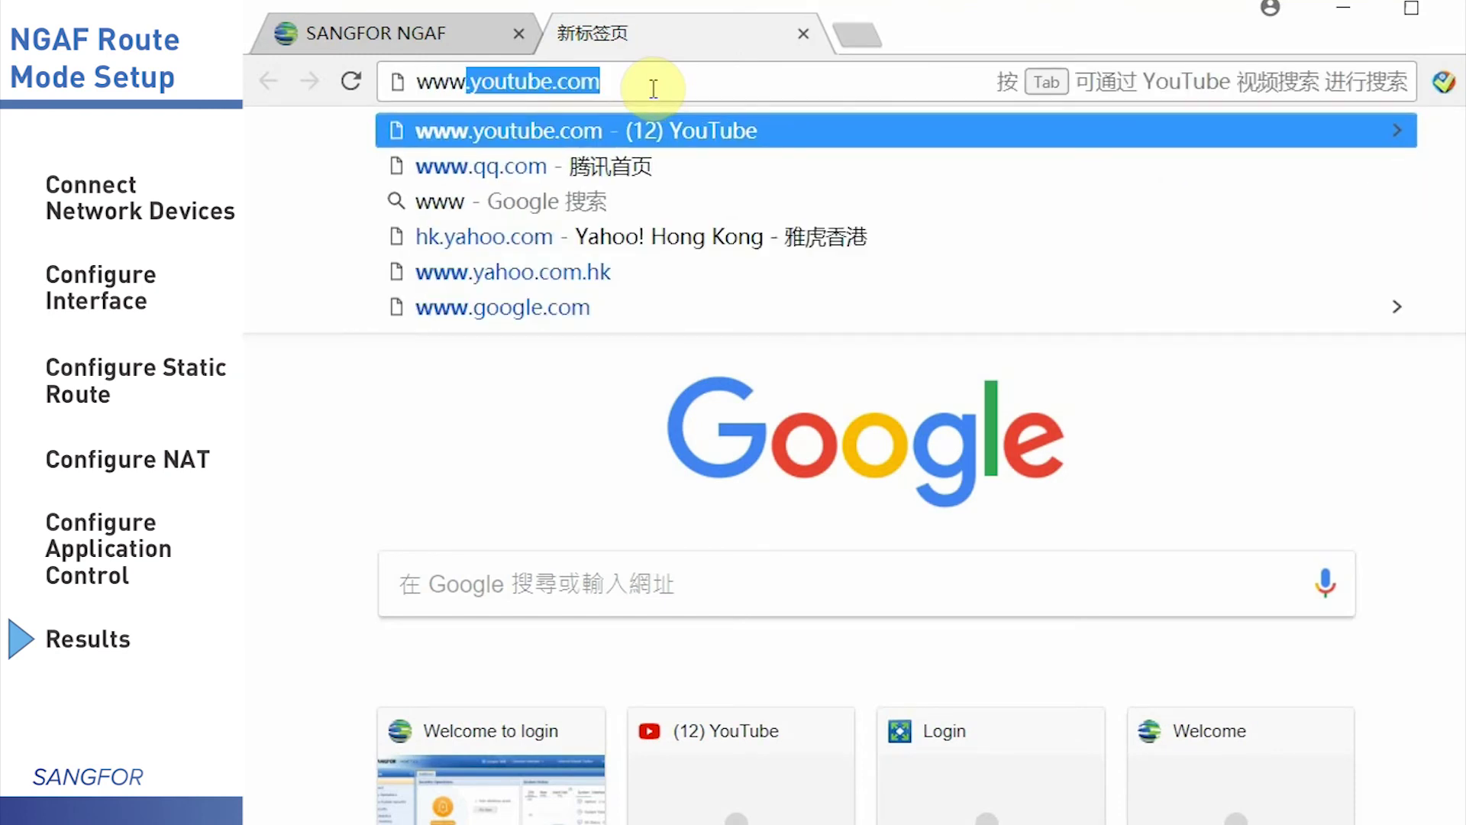
key(Return)
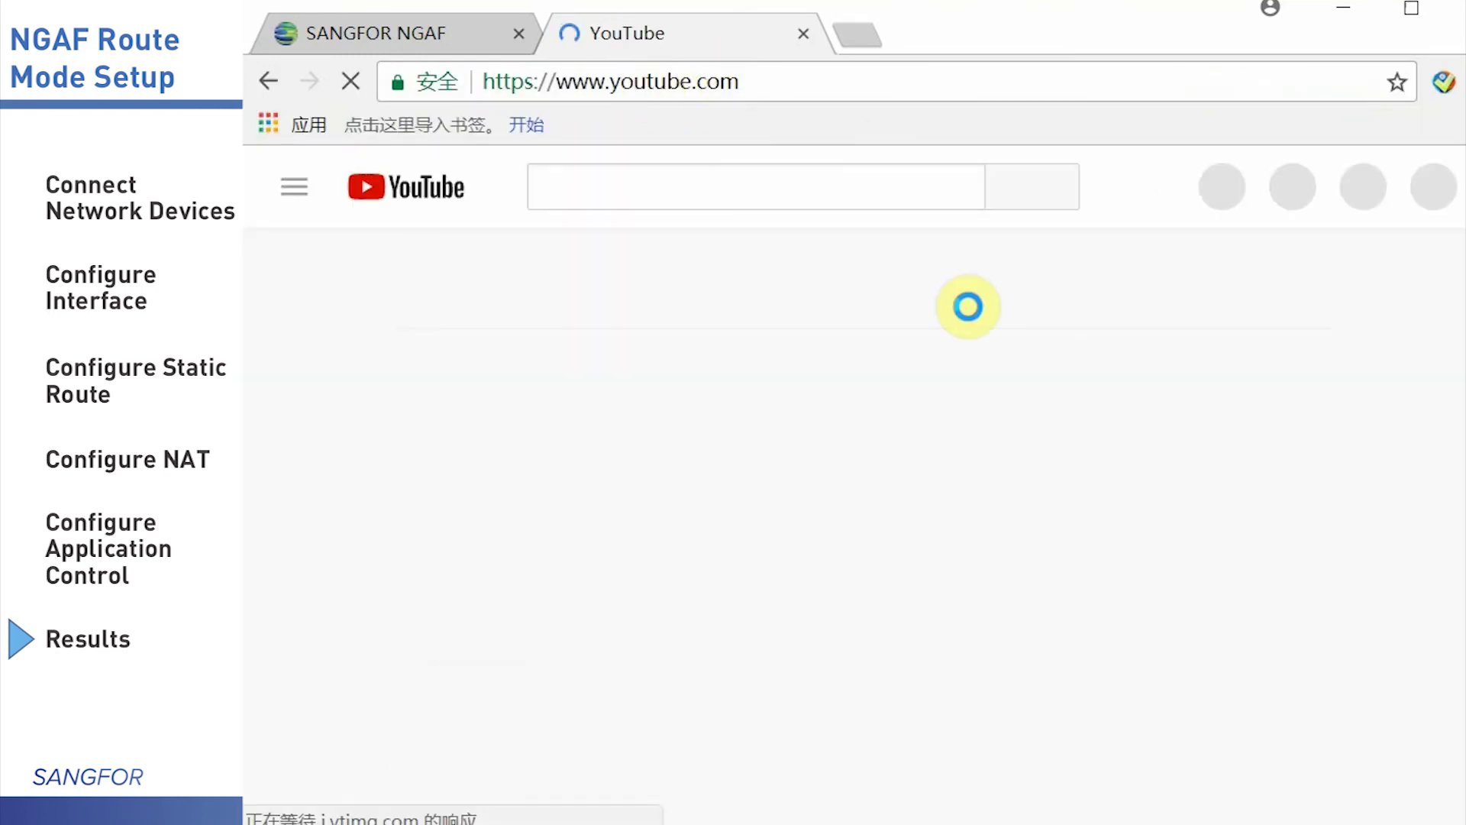